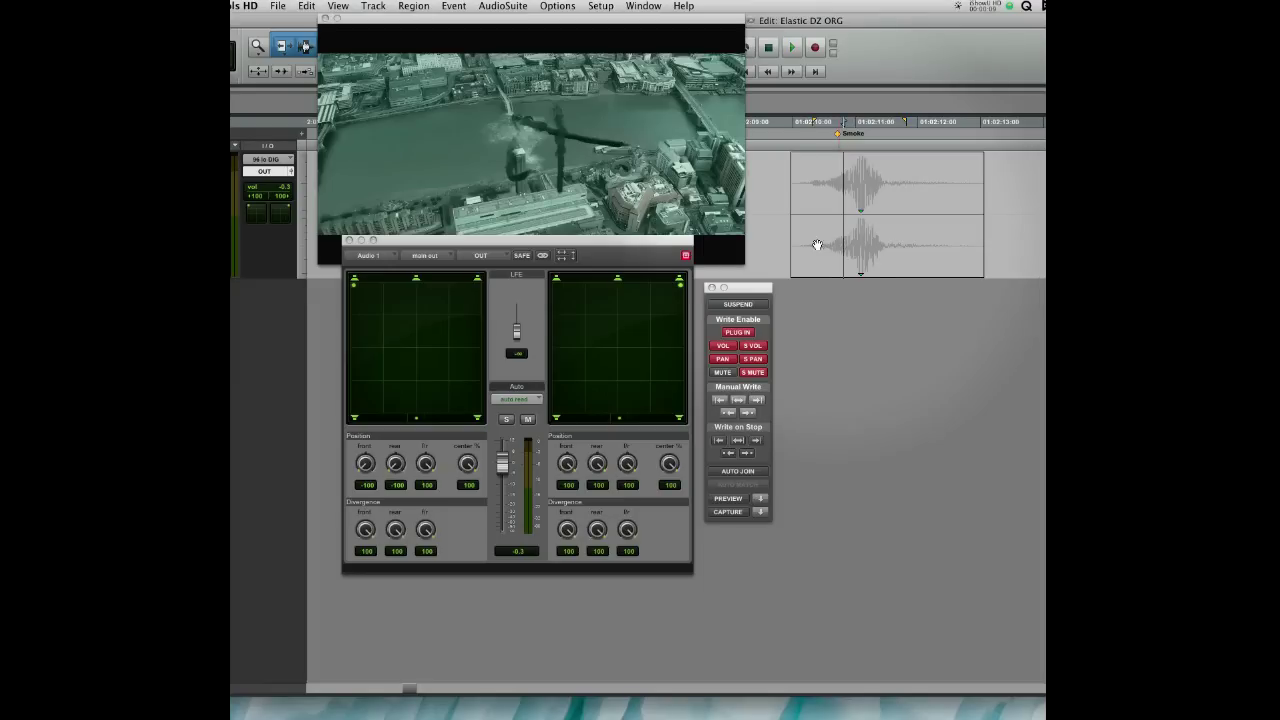
# Examine the audio region against the picture by stepping the cursor around its loudest part and reselecting the region
pyautogui.click(405, 421)
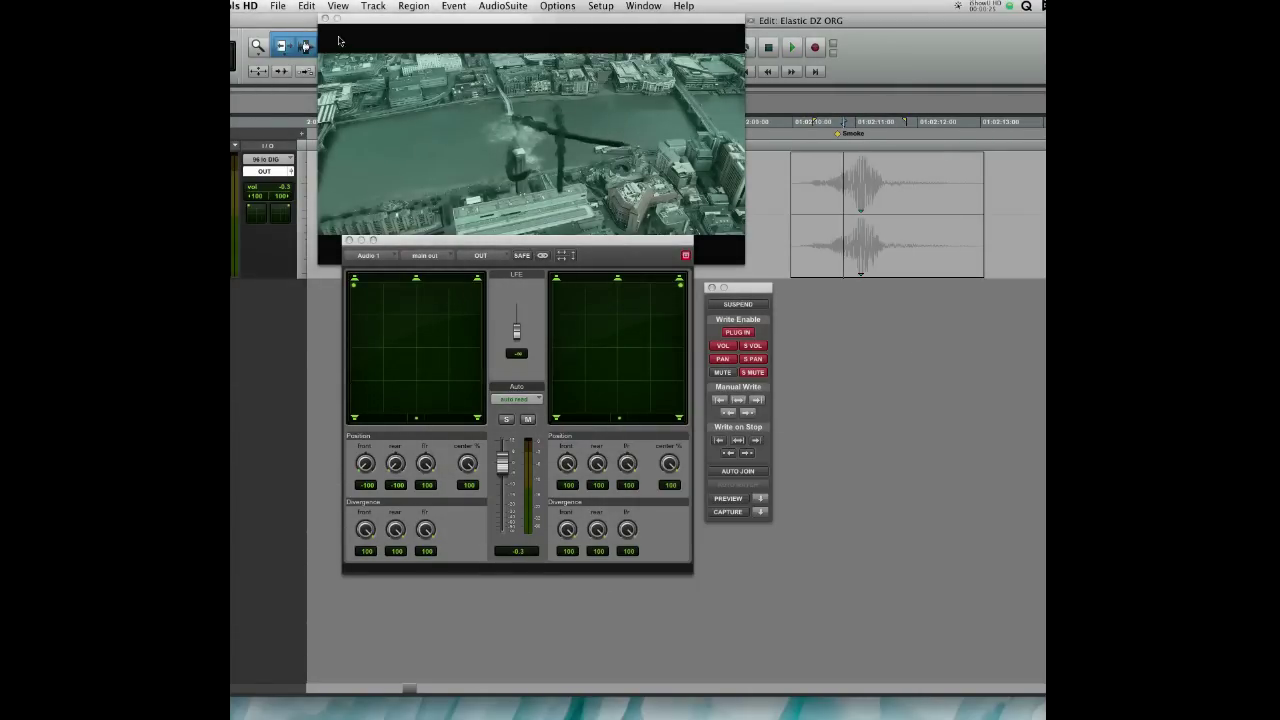
pyautogui.click(883, 241)
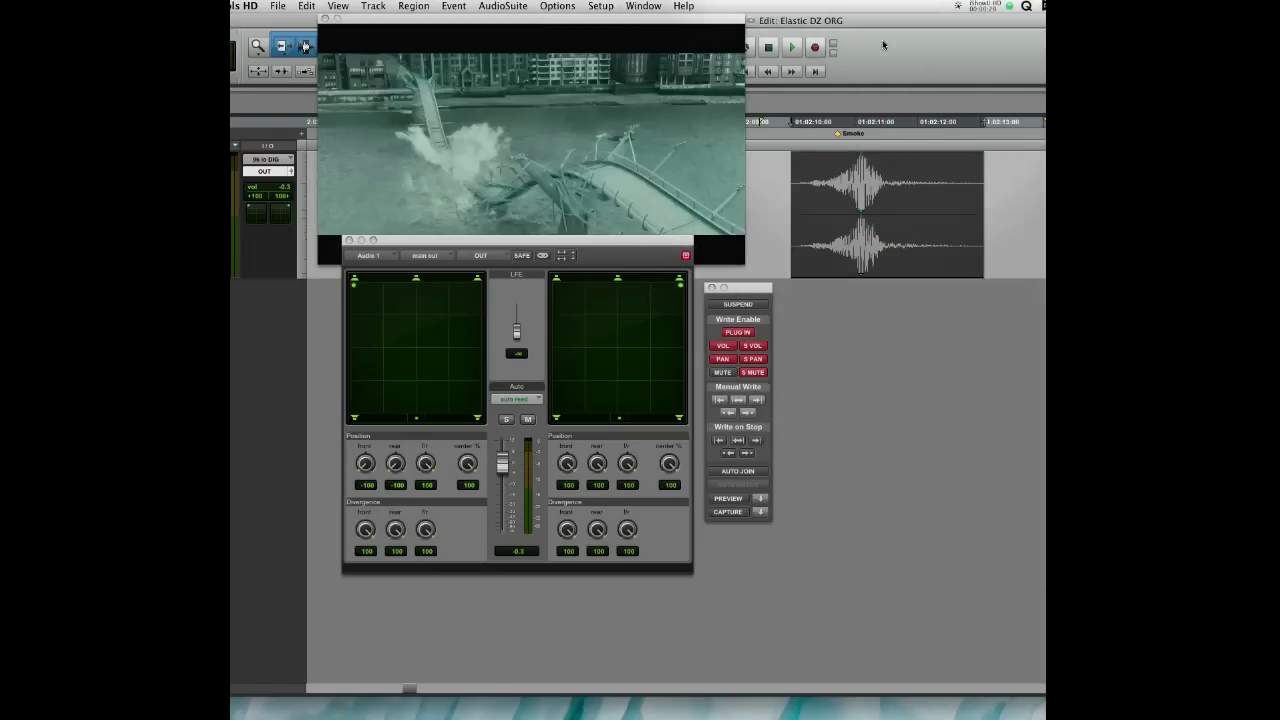
pyautogui.click(881, 25)
pyautogui.click(867, 228)
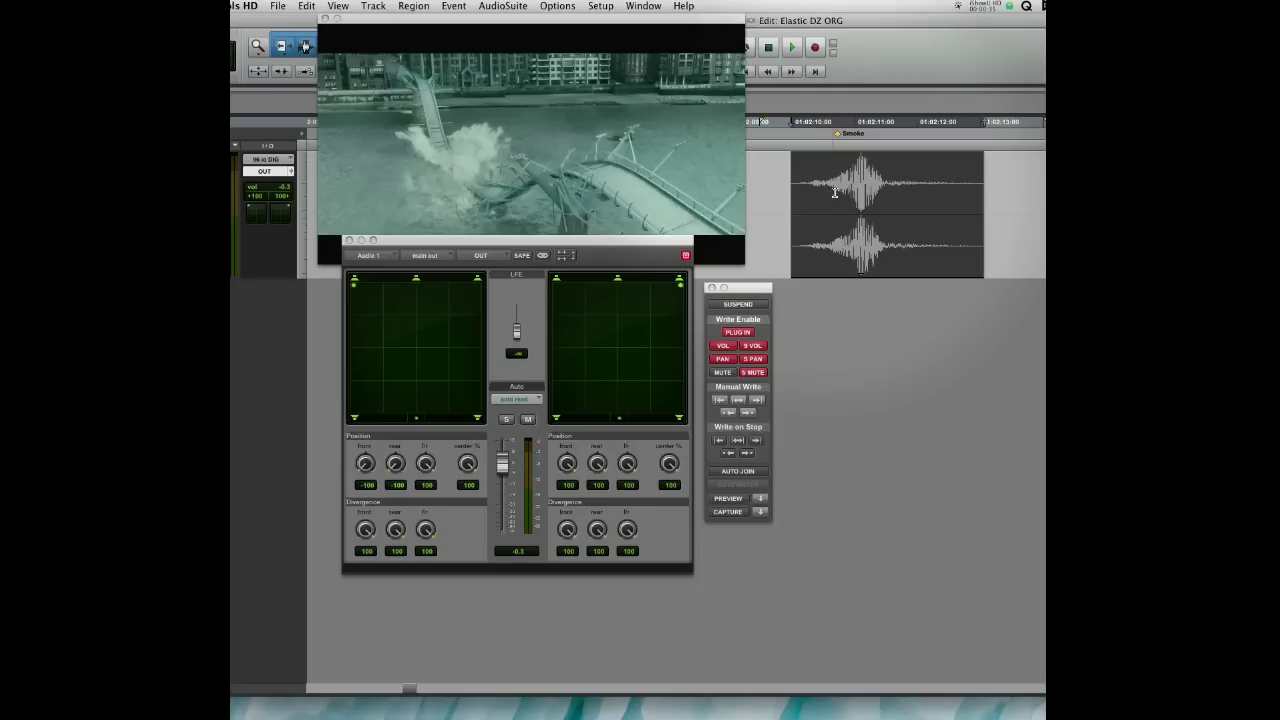
pyautogui.click(843, 181)
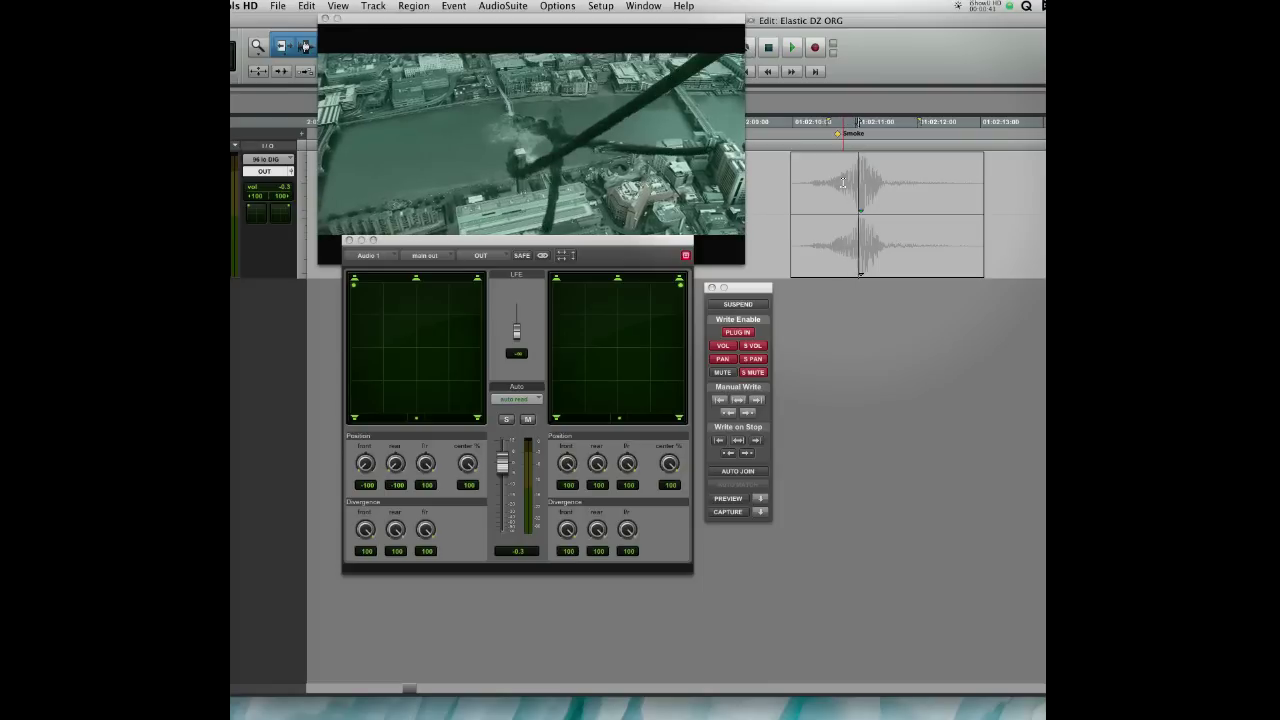
pyautogui.press('-')
pyautogui.press('-')
pyautogui.press('-')
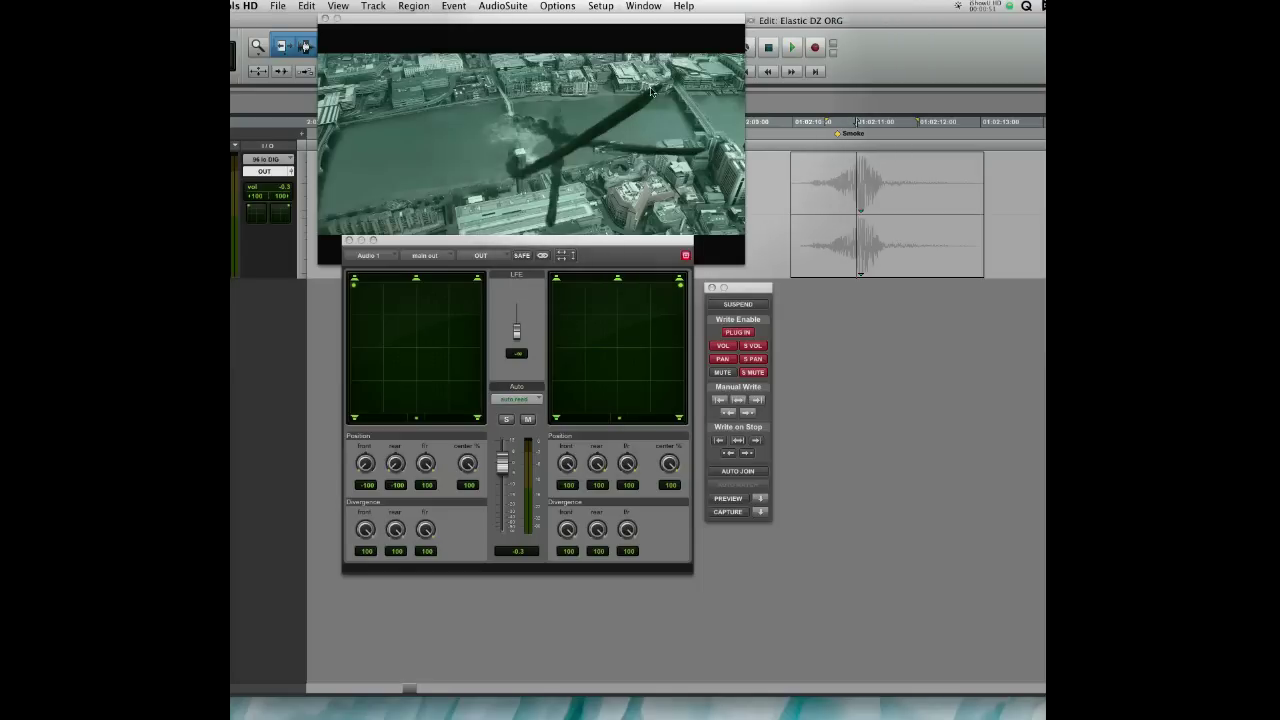
pyautogui.click(877, 253)
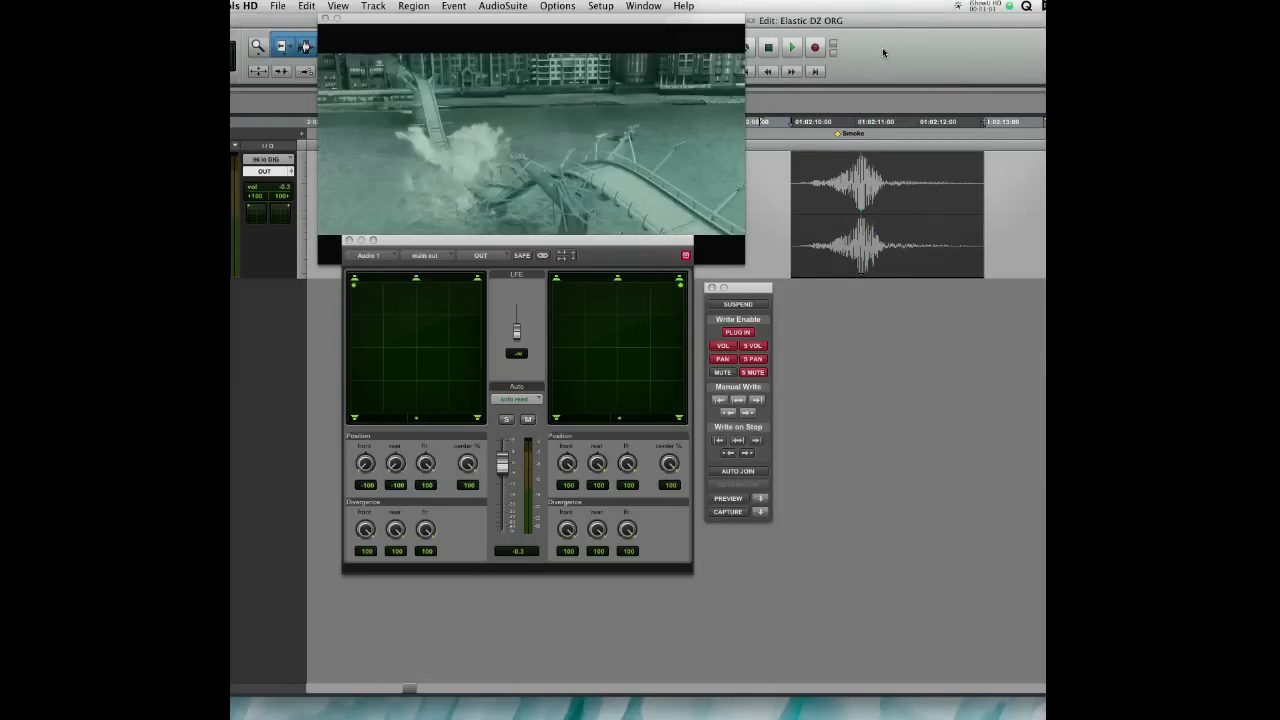
pyautogui.click(871, 191)
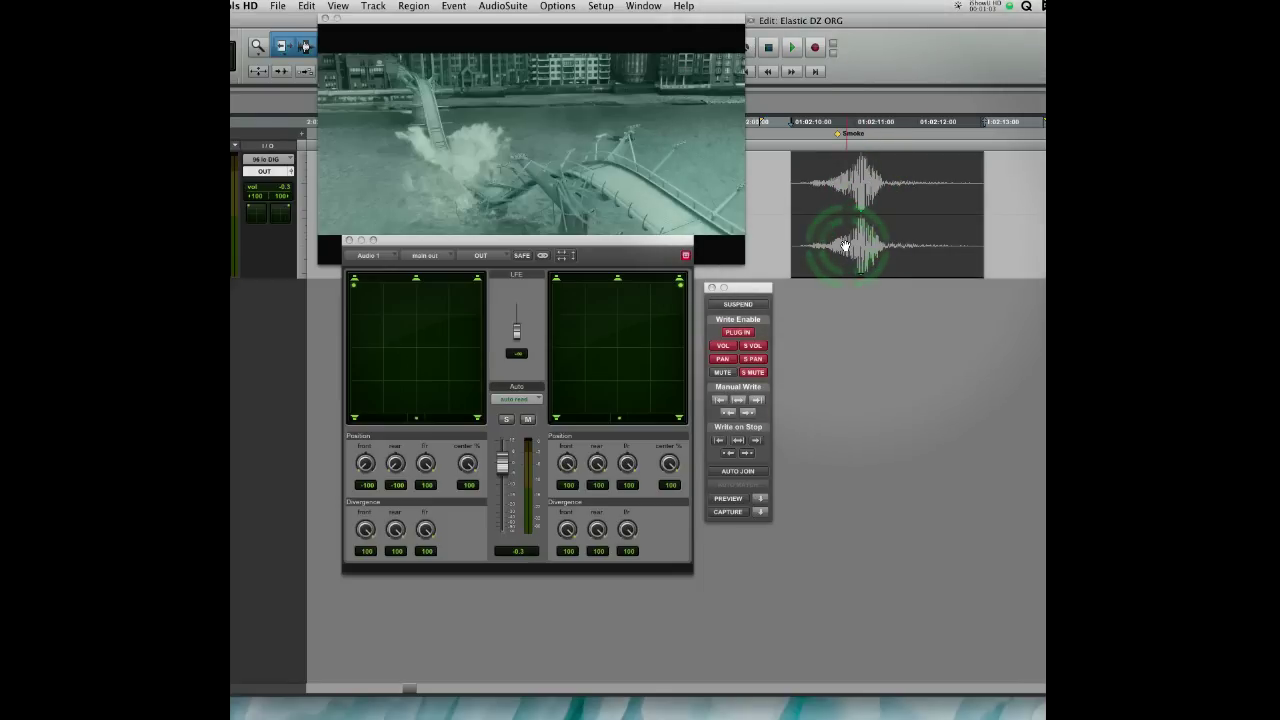
# Move the automation enable window slightly up beside the surround panner and look up its entry in the list of windows
pyautogui.click(592, 240)
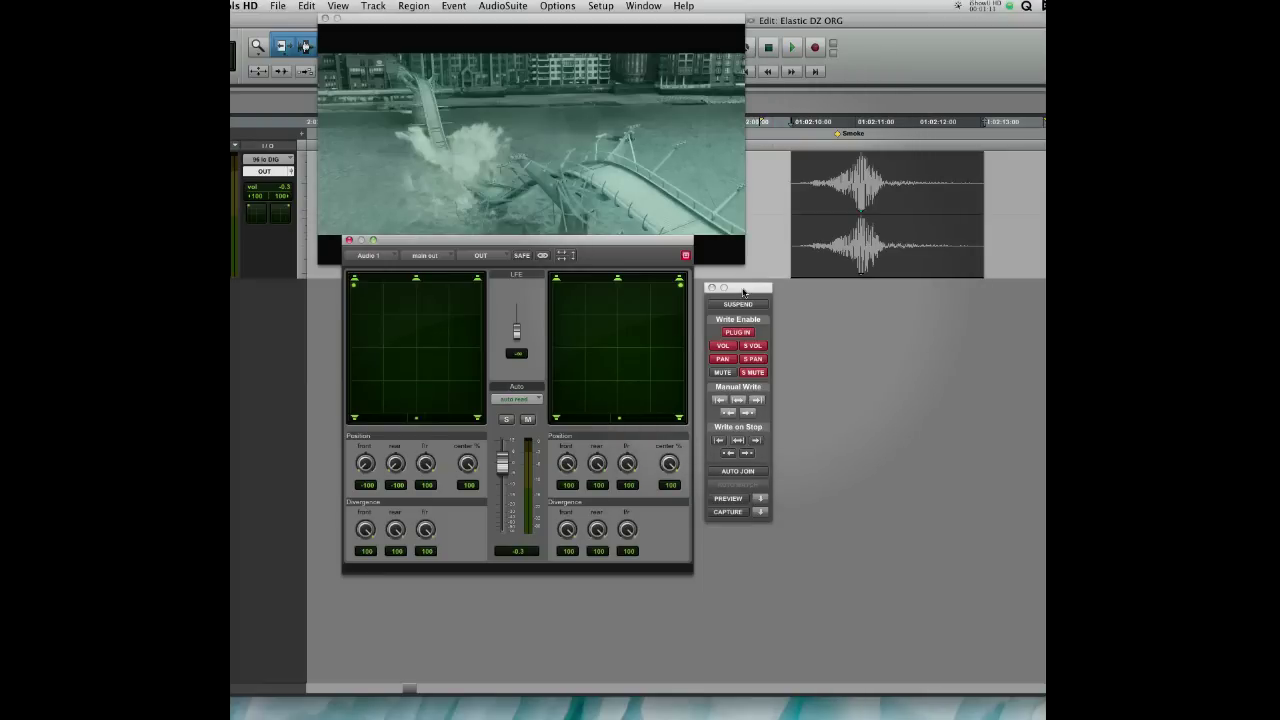
pyautogui.moveTo(743, 291); pyautogui.dragTo(741, 283)
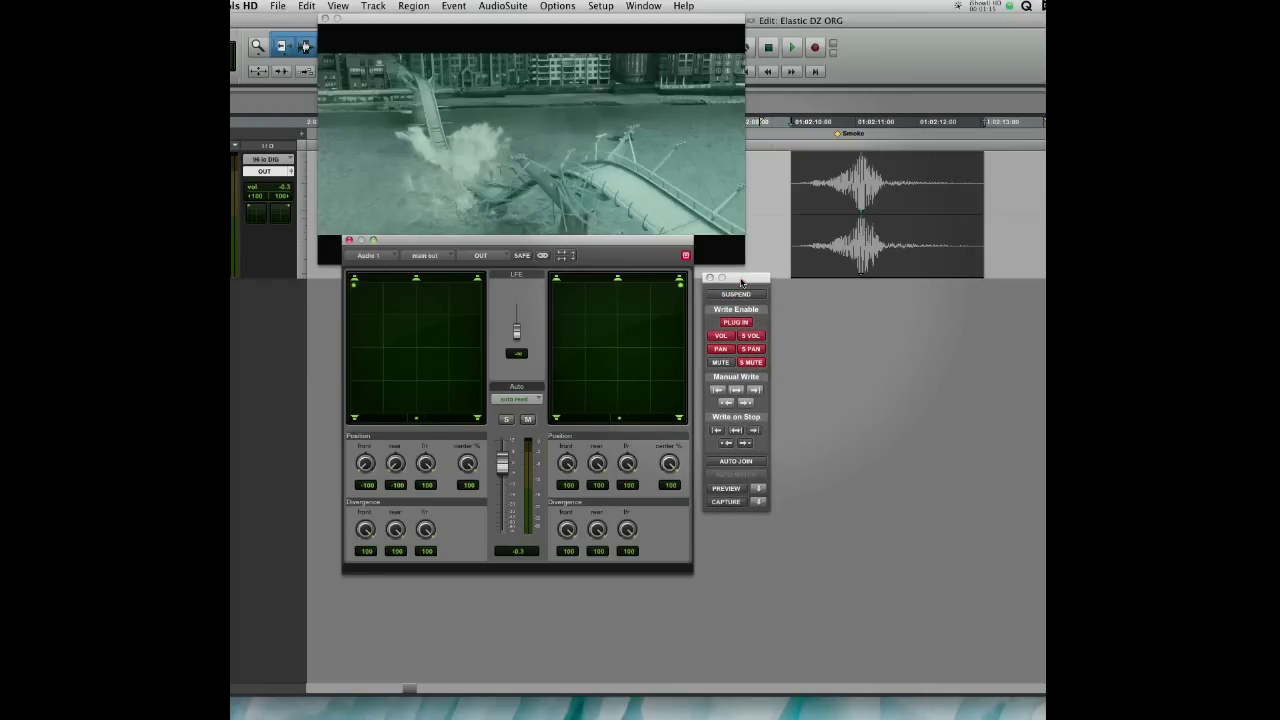
pyautogui.click(650, 6)
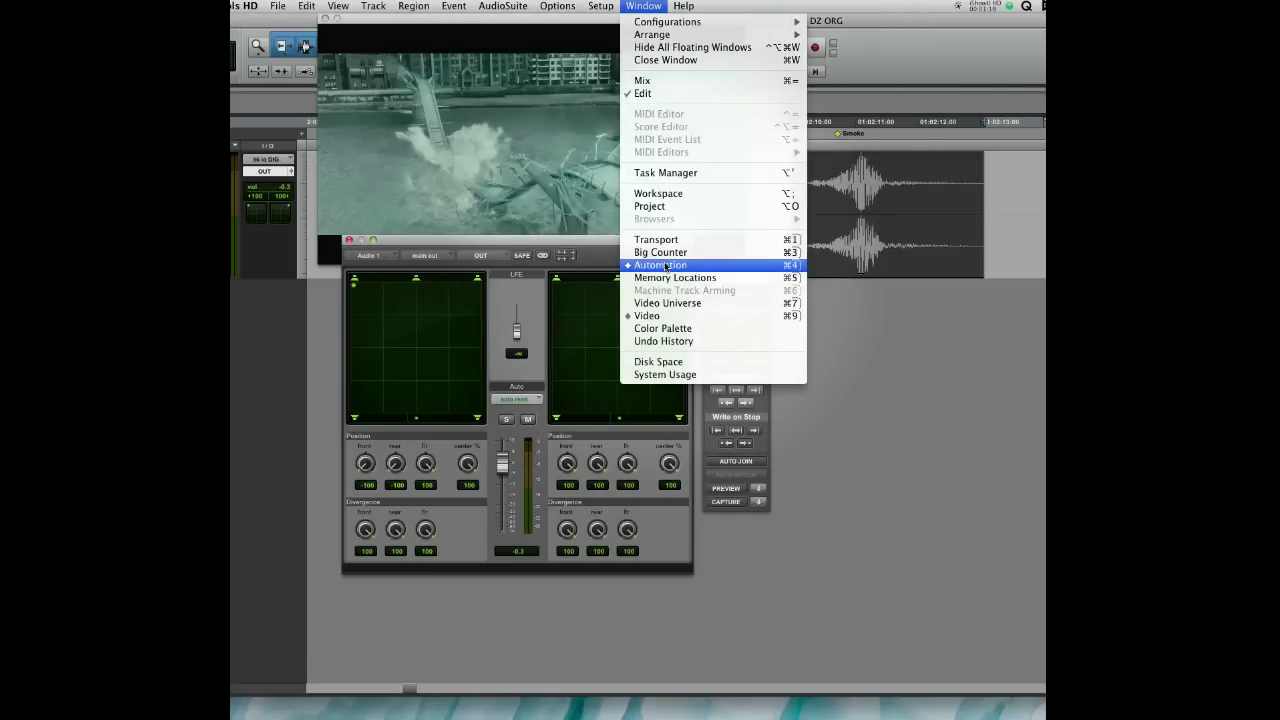
pyautogui.click(660, 6)
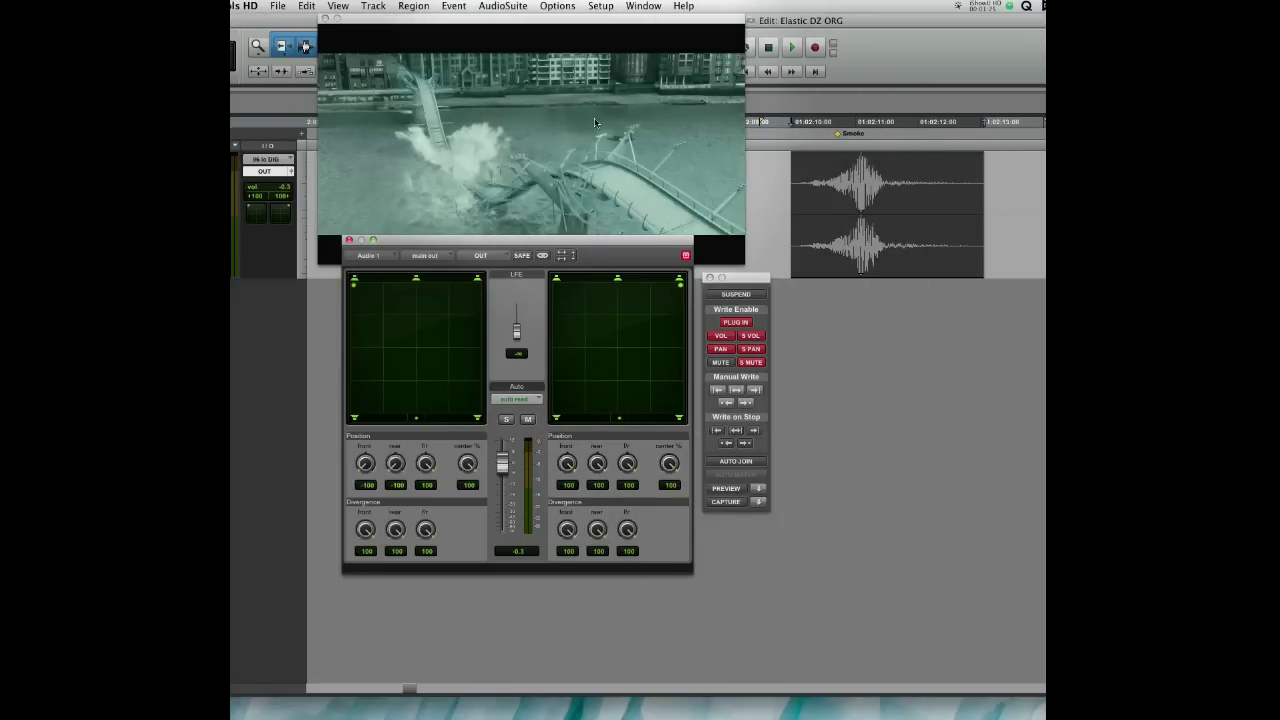
pyautogui.click(855, 46)
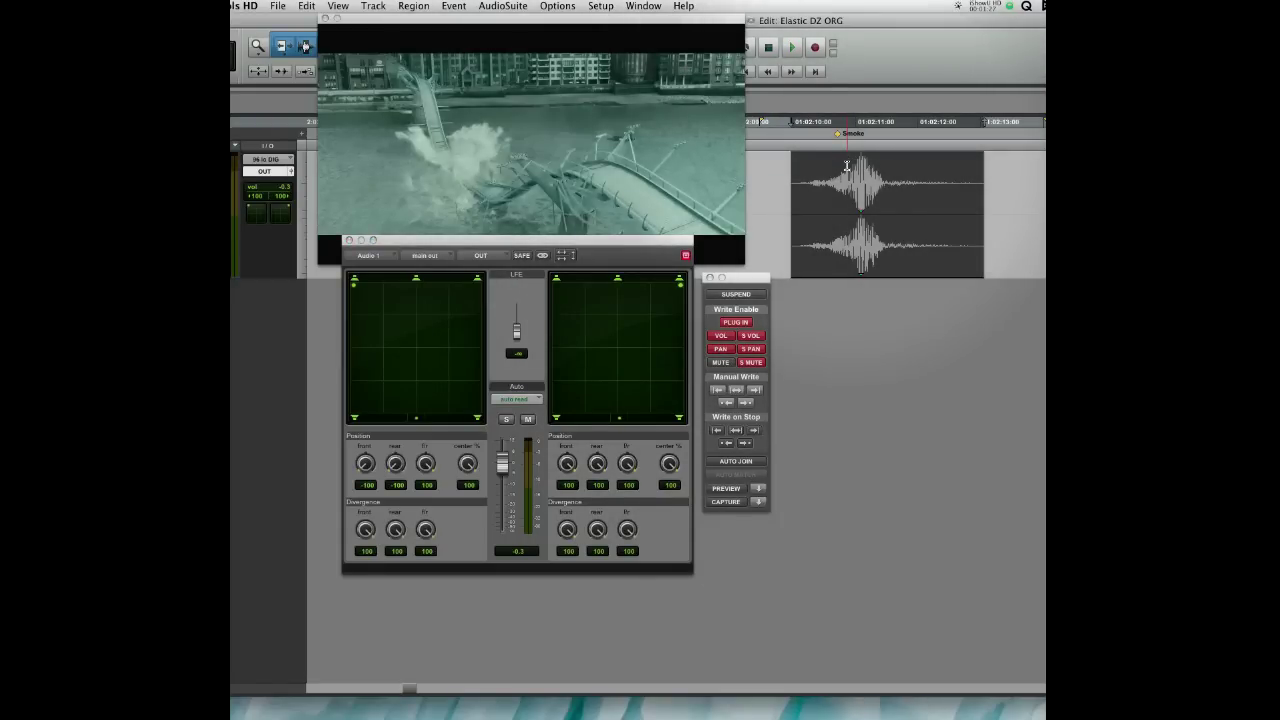
# Play the audio region in sync with the video
pyautogui.click(790, 186)
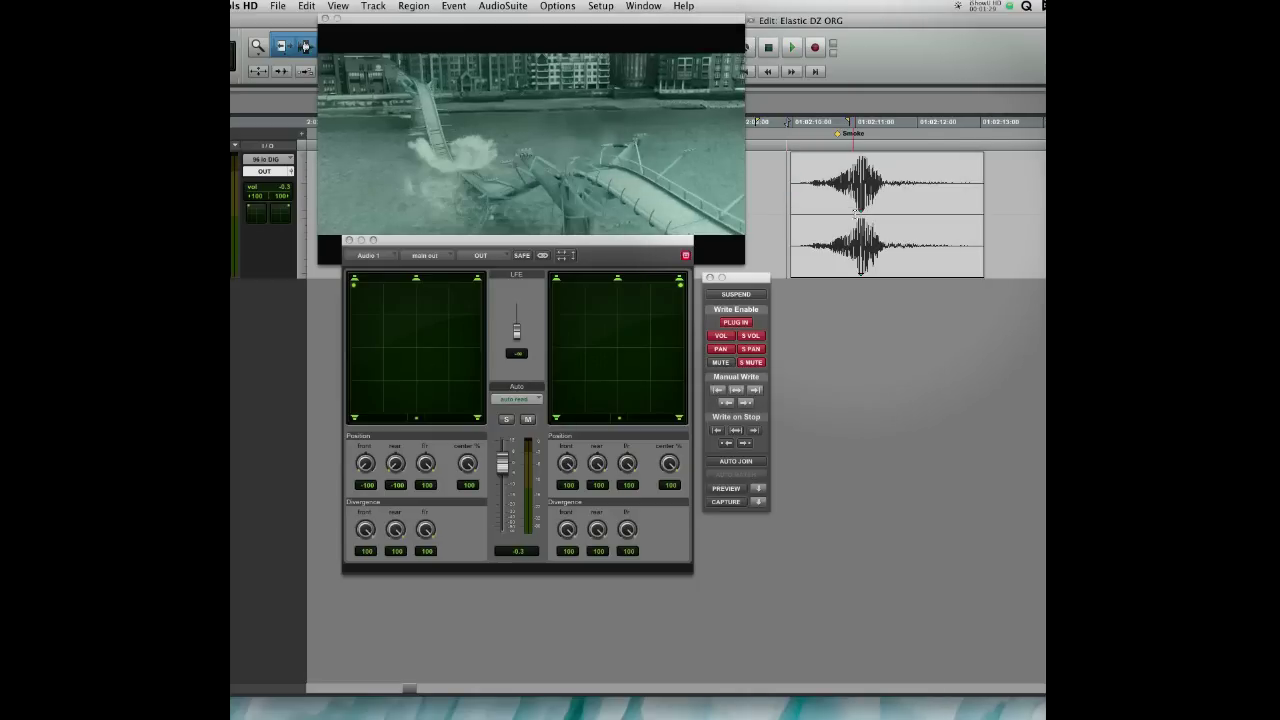
pyautogui.press('space')
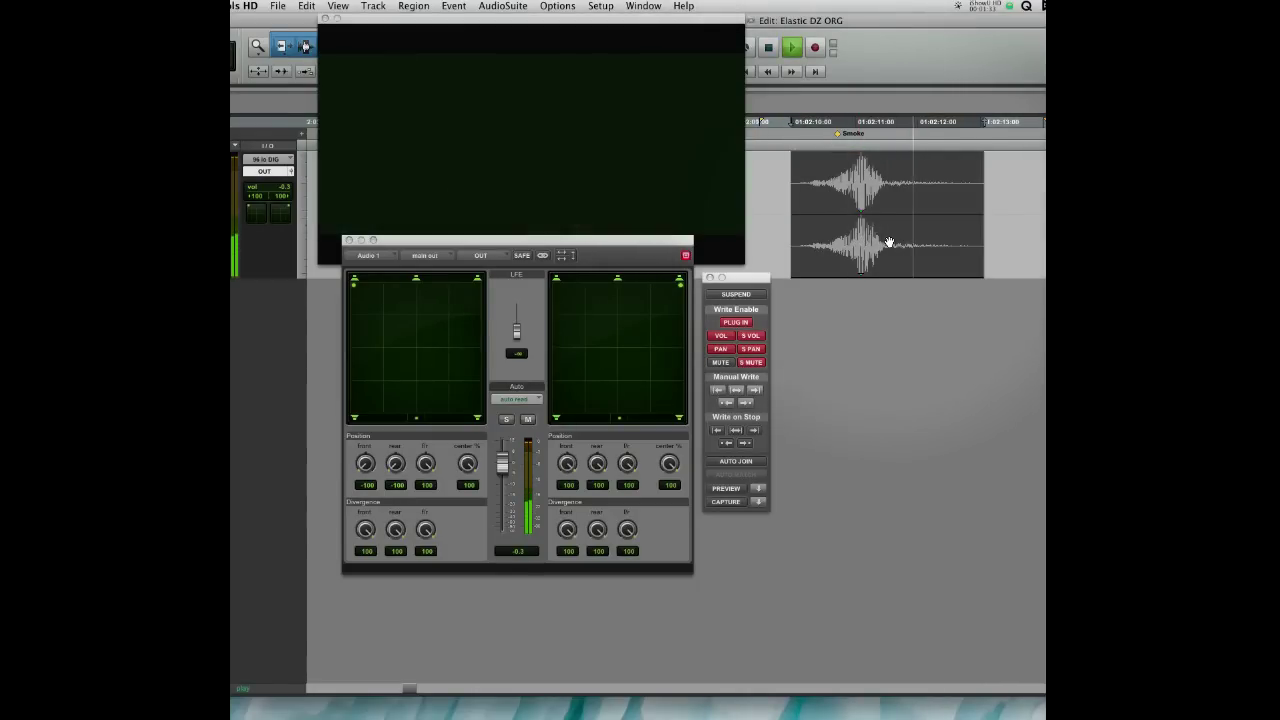
pyautogui.press('space')
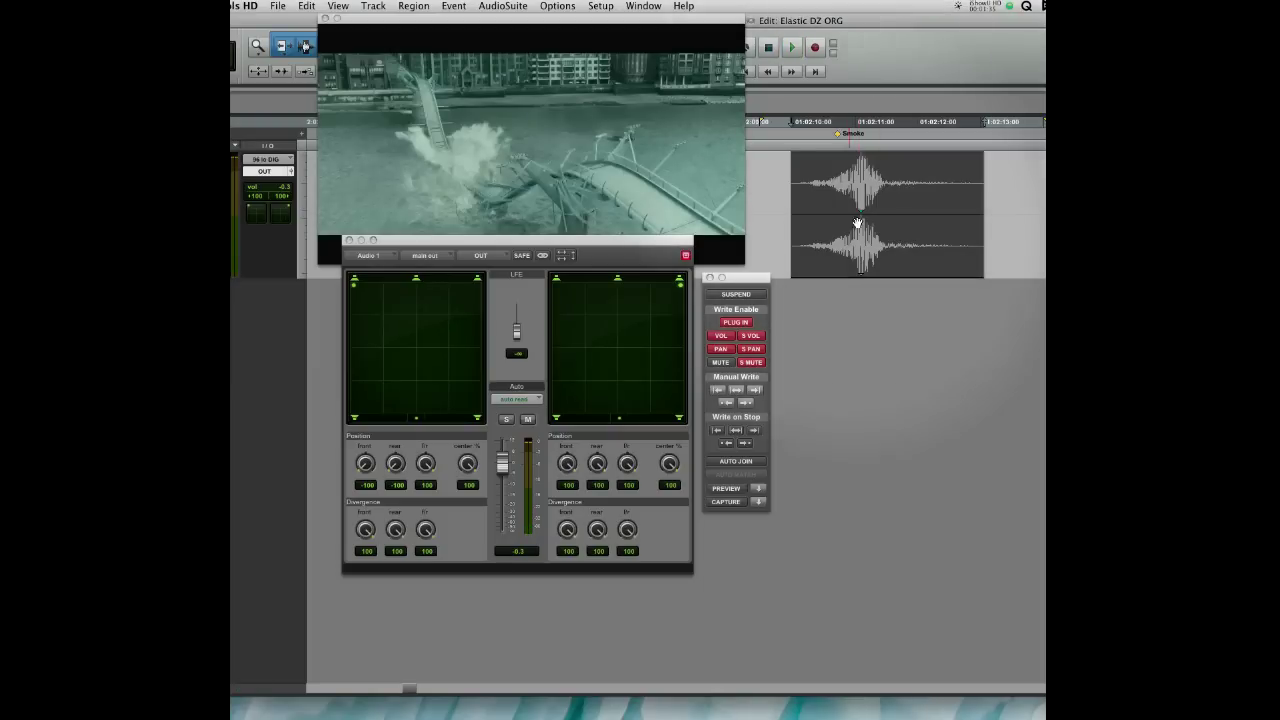
# Select from just before to just after the audio region and write the current values to all enabled automation parameters
pyautogui.click(779, 185)
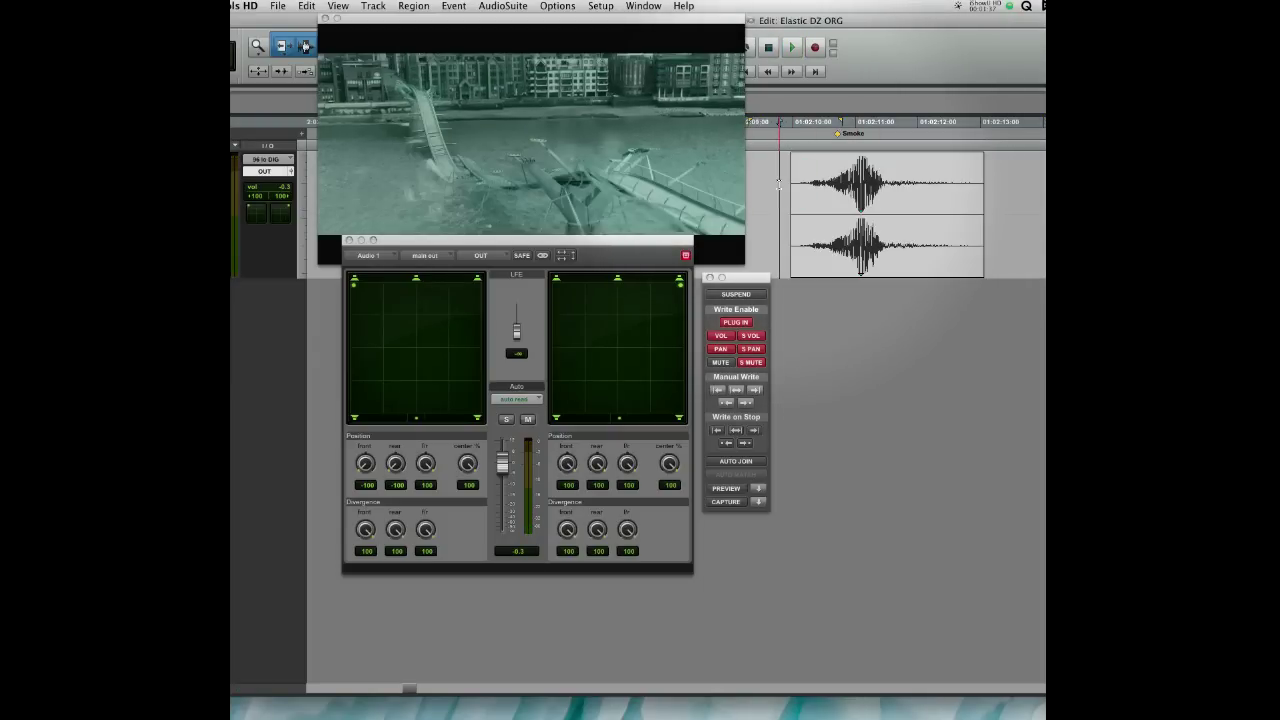
pyautogui.moveTo(777, 183); pyautogui.dragTo(998, 190)
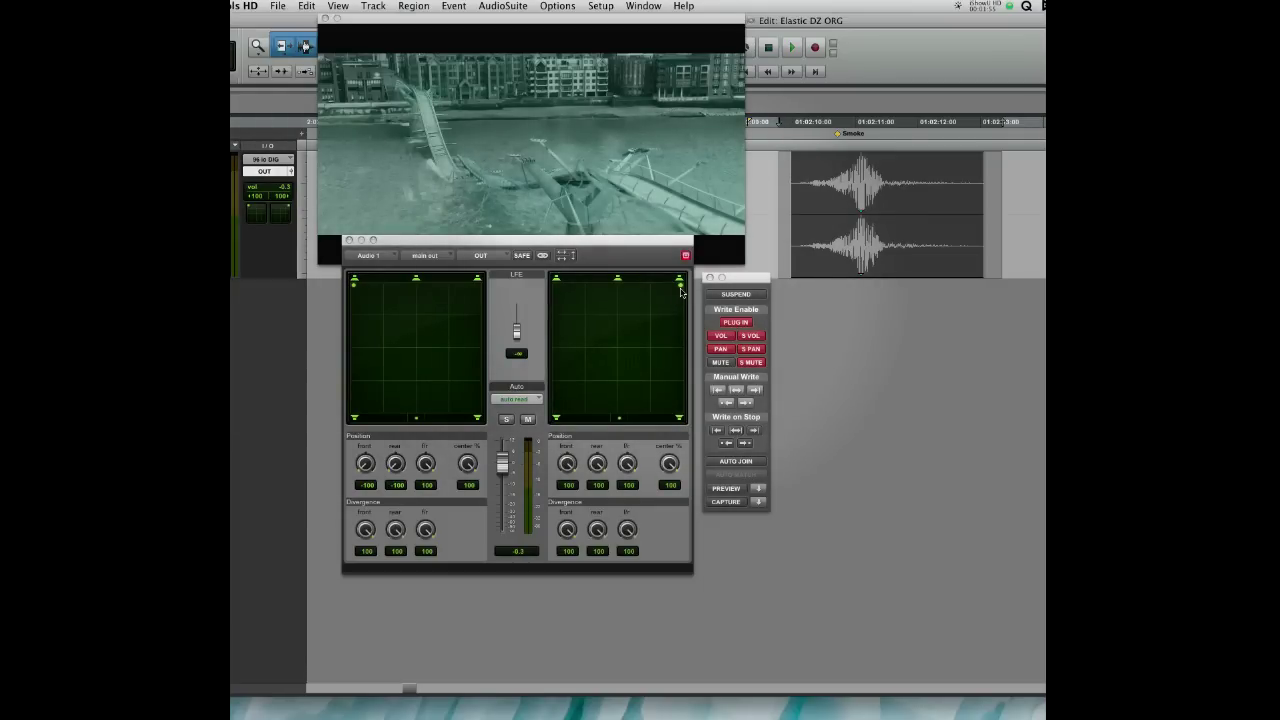
pyautogui.click(305, 6)
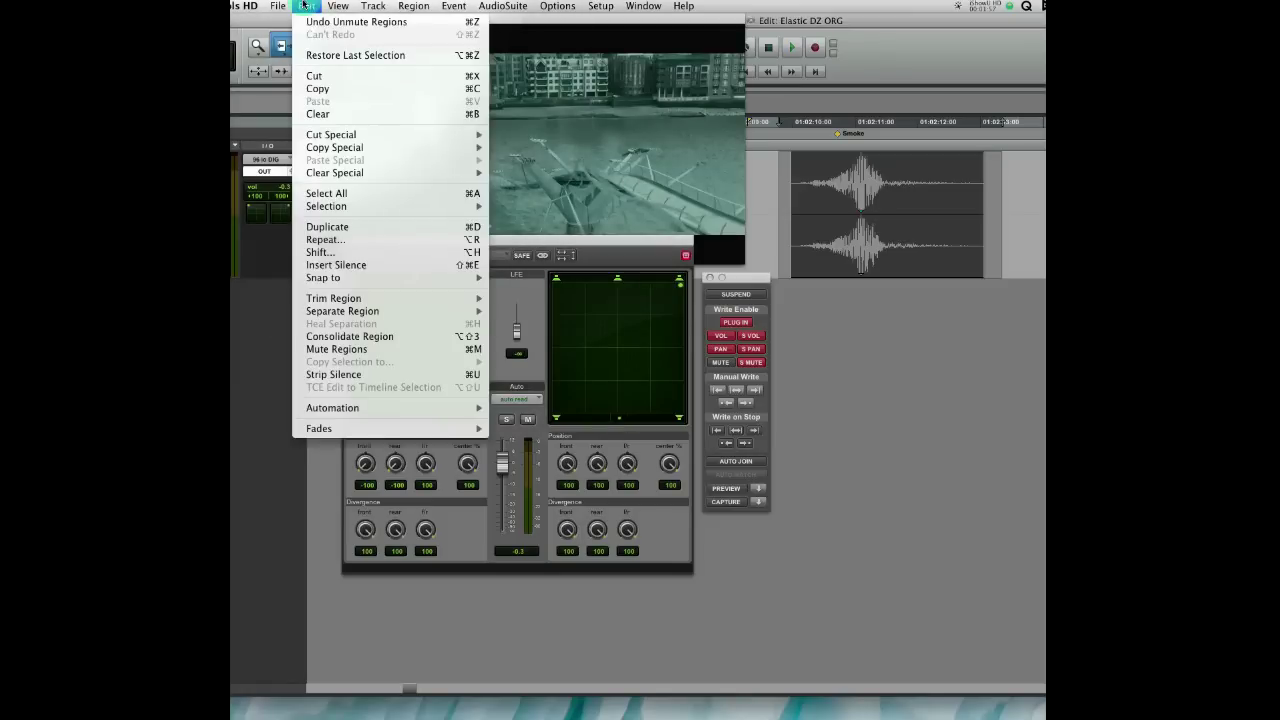
pyautogui.moveTo(349, 408)
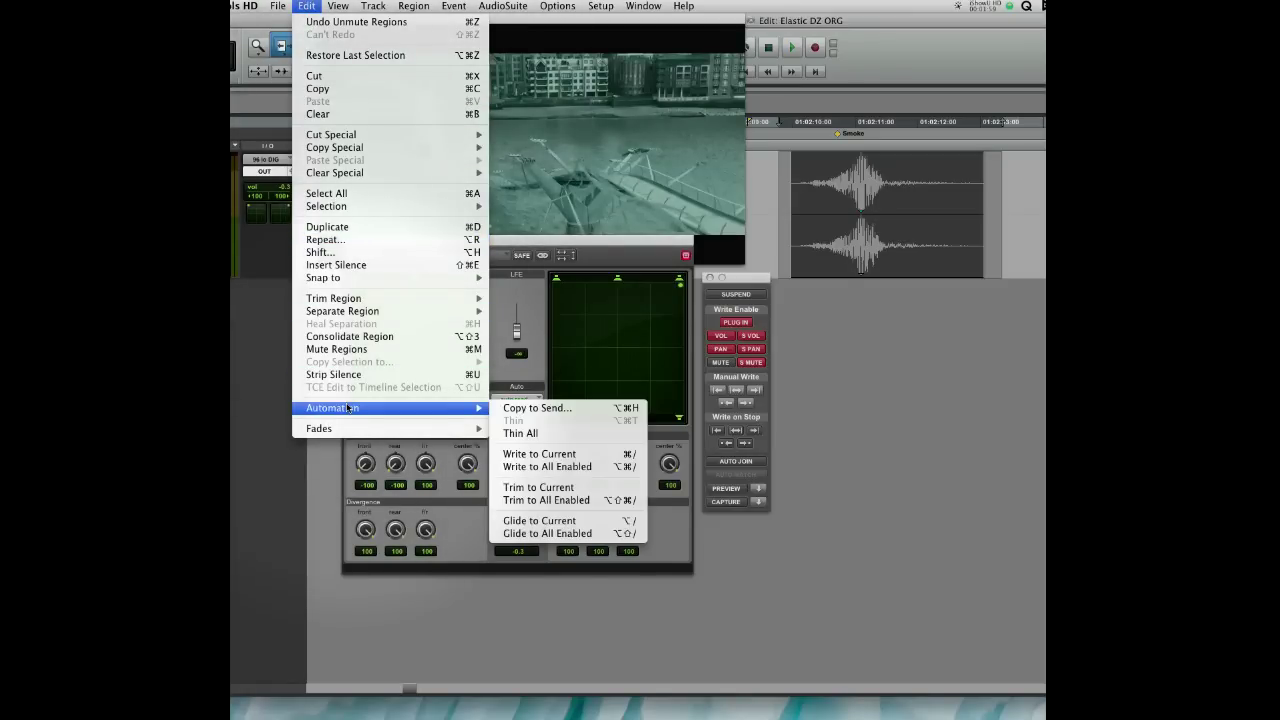
pyautogui.click(537, 467)
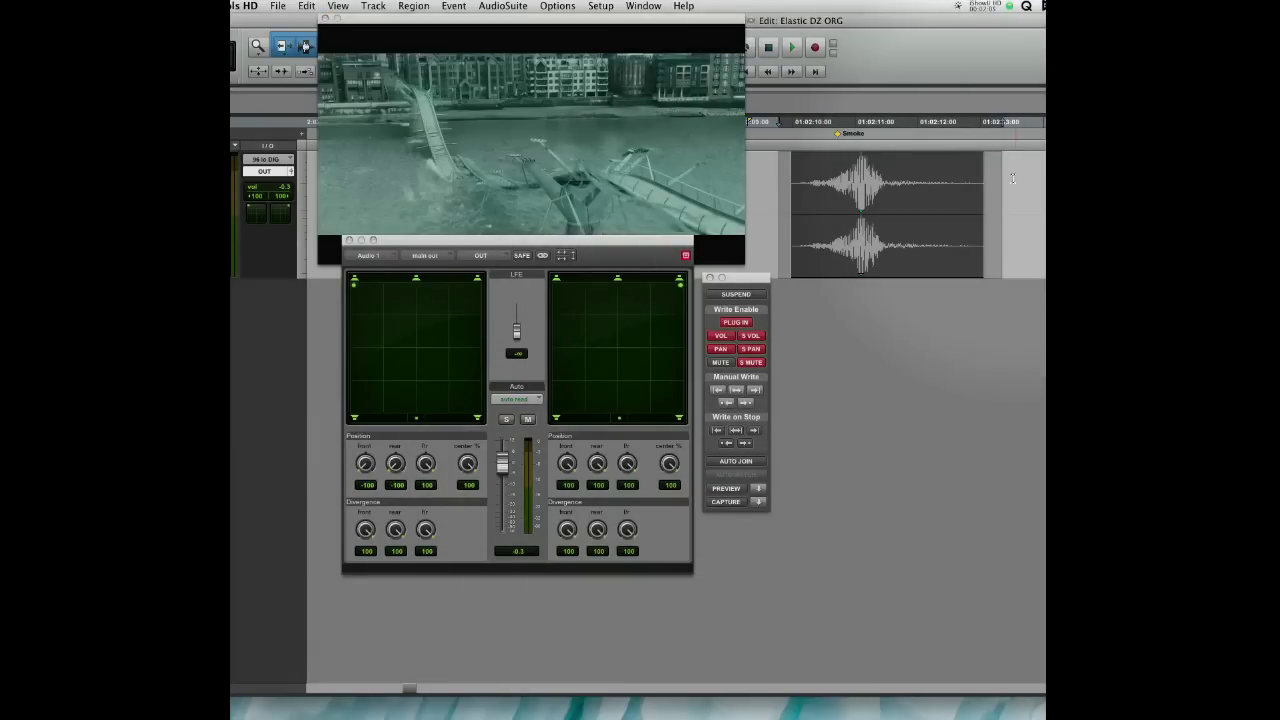
# Check the panner positions before and after the audio region, ending with the whole region selected
pyautogui.moveTo(764, 184); pyautogui.dragTo(1017, 184)
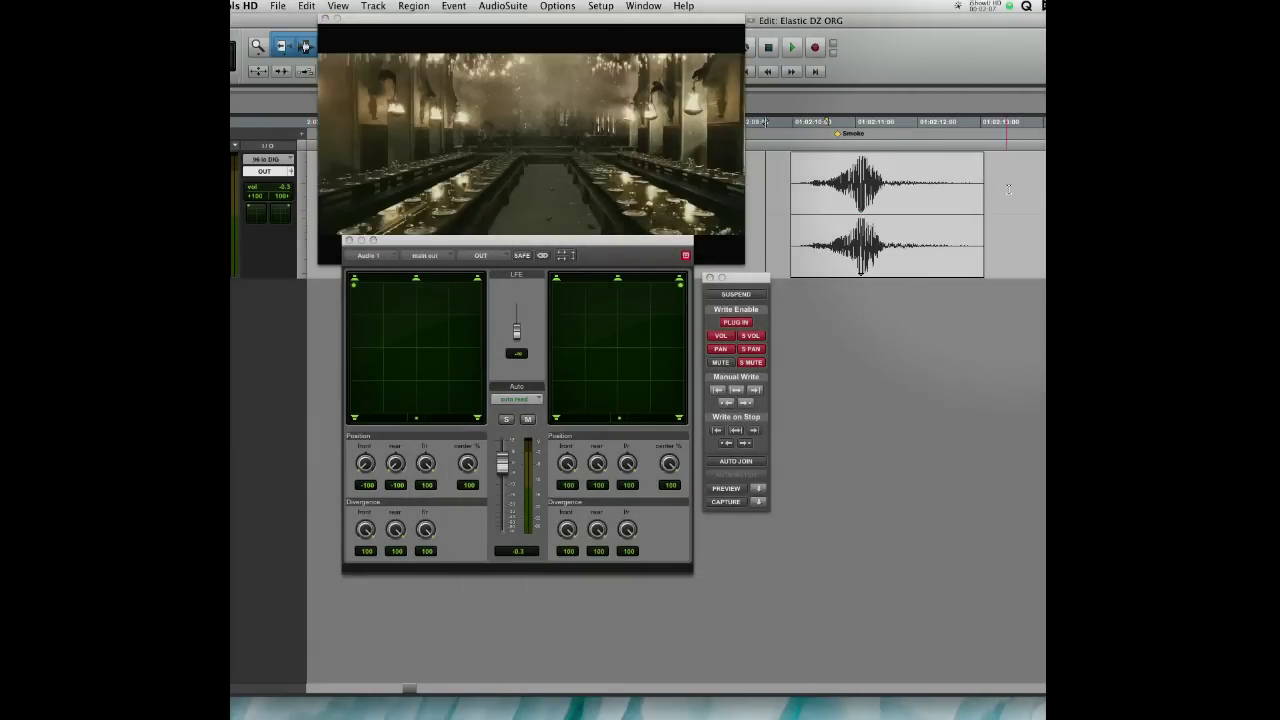
pyautogui.click(1040, 189)
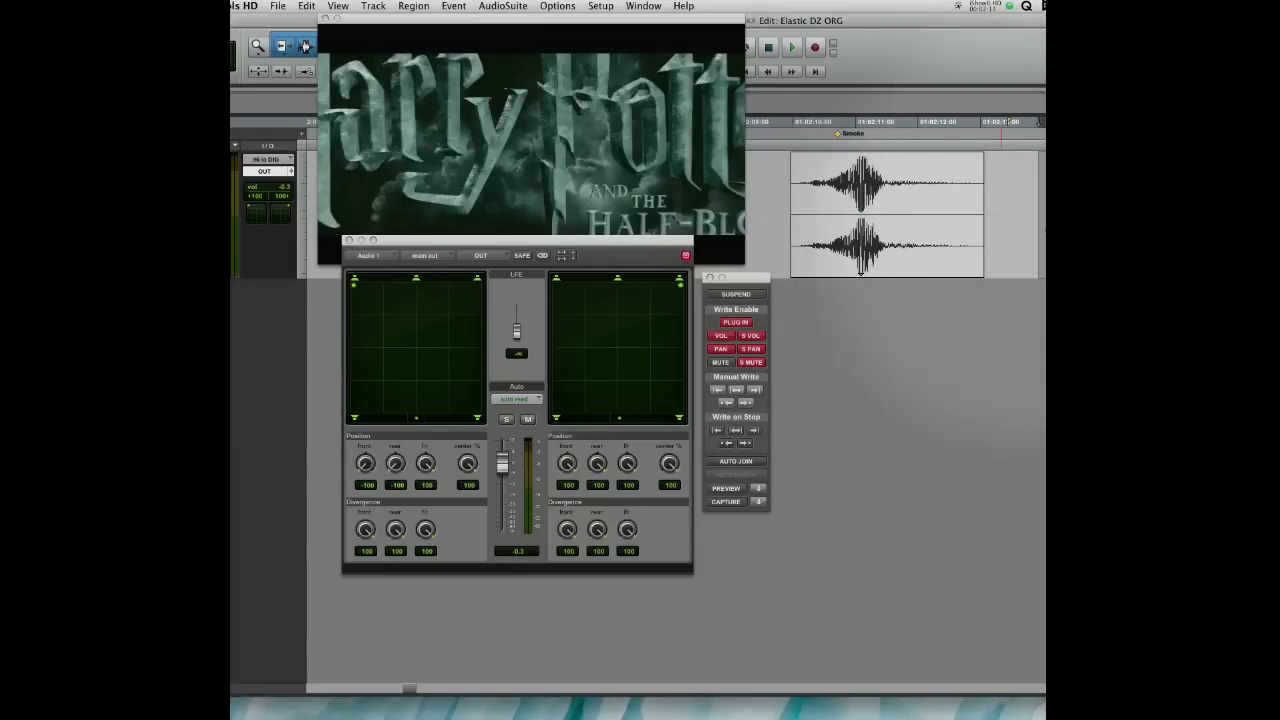
pyautogui.click(891, 245)
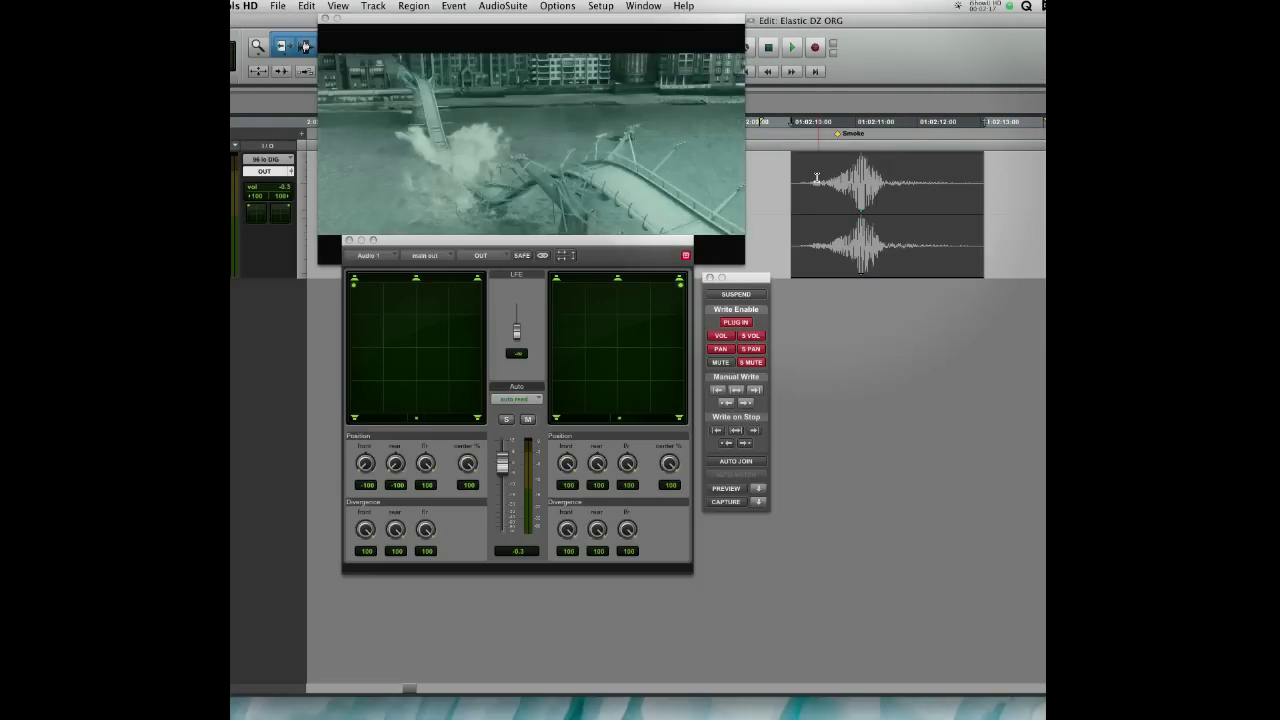
pyautogui.click(817, 178)
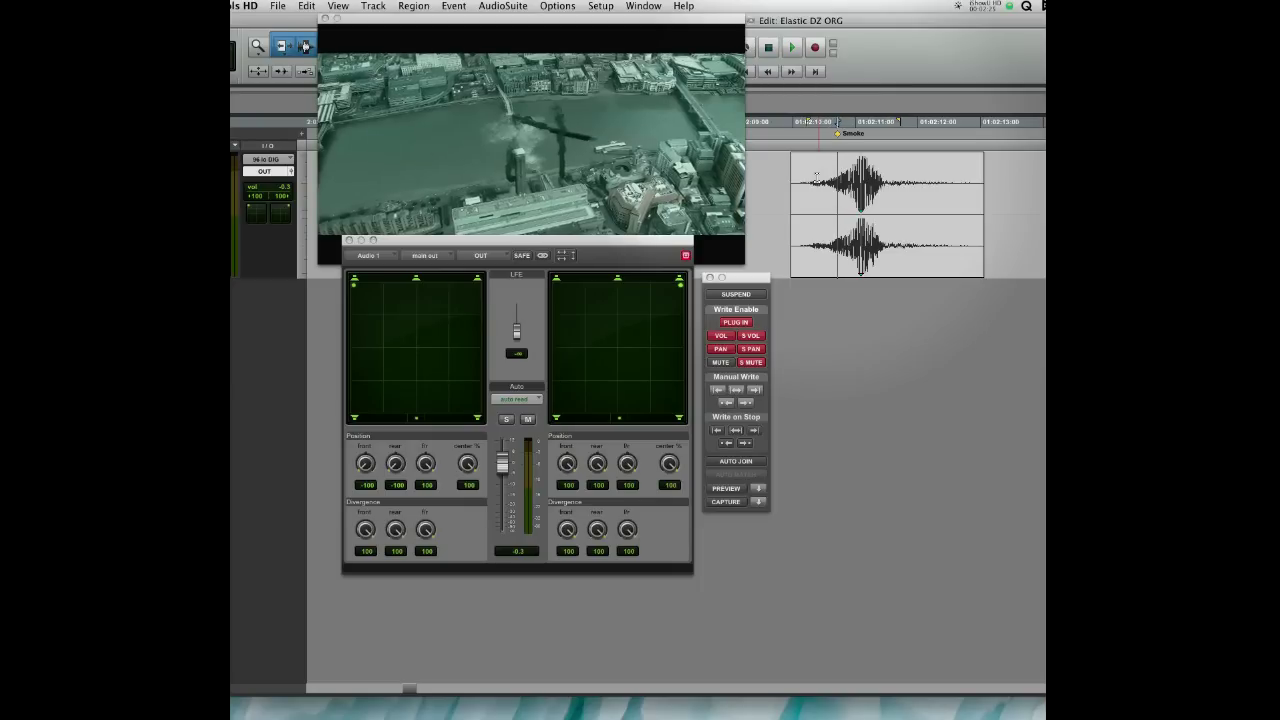
pyautogui.click(484, 287)
pyautogui.click(543, 260)
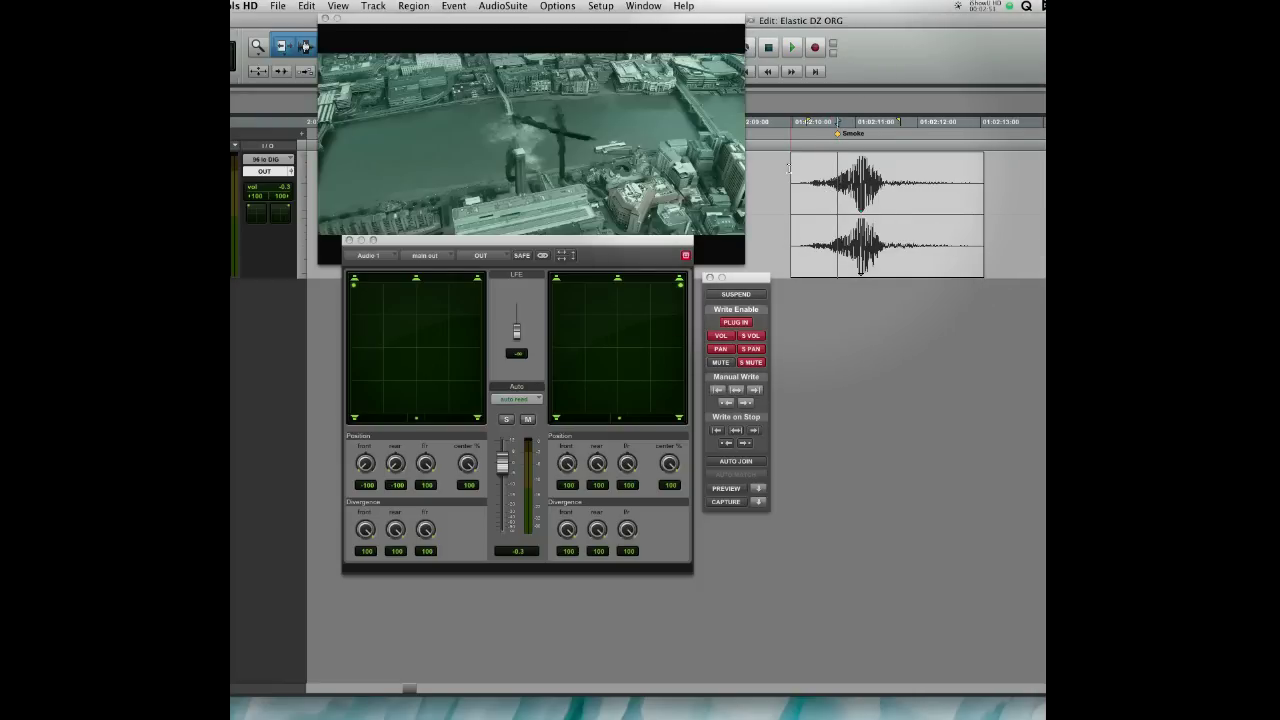
pyautogui.click(520, 175)
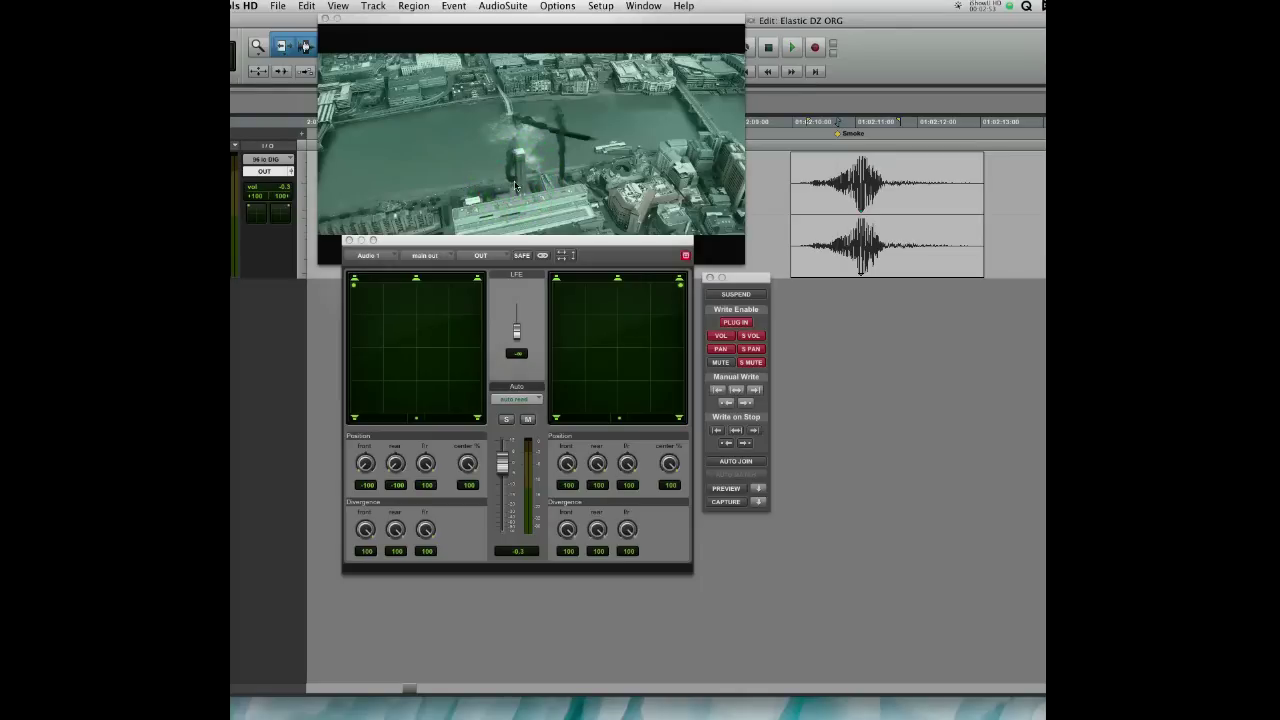
pyautogui.click(353, 290)
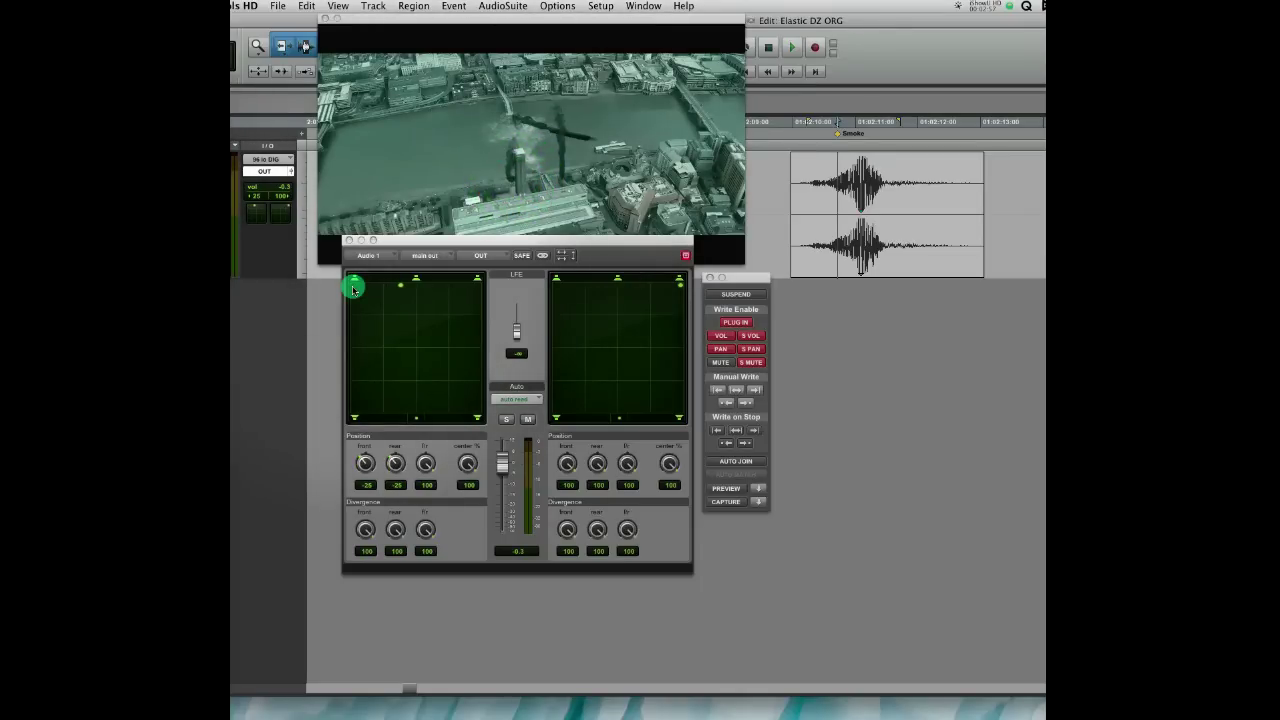
pyautogui.click(623, 323)
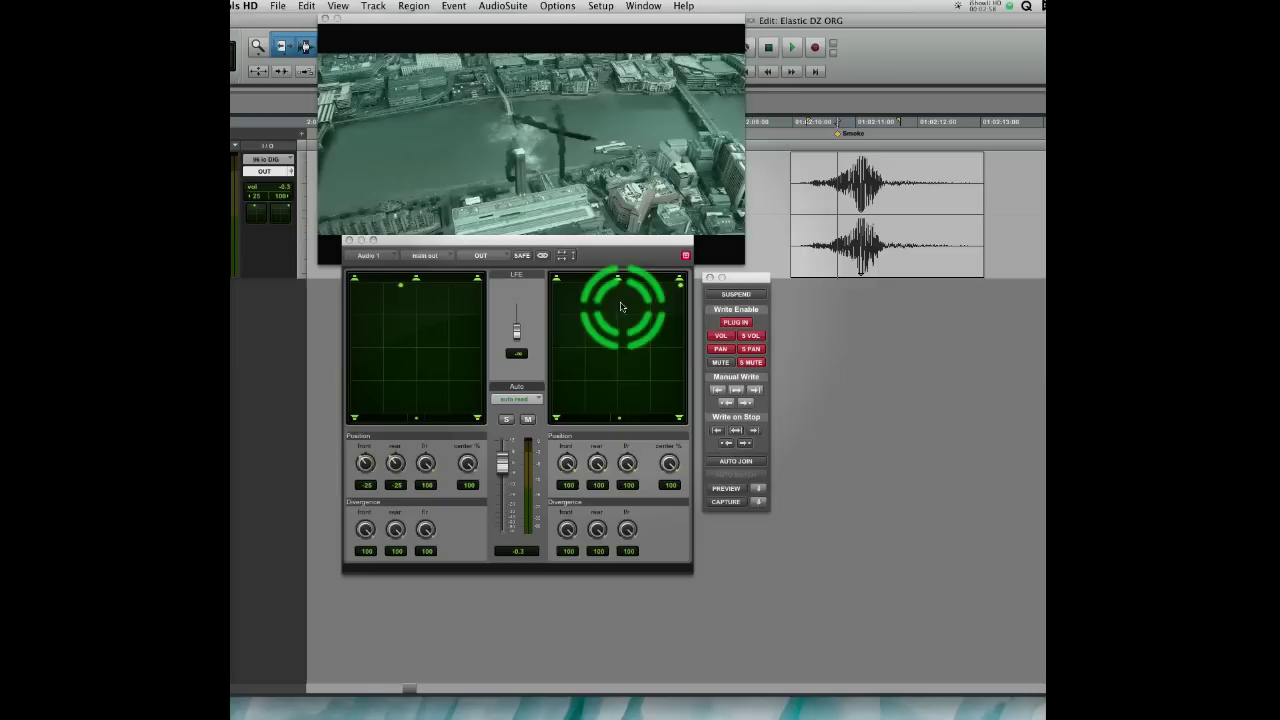
pyautogui.click(681, 290)
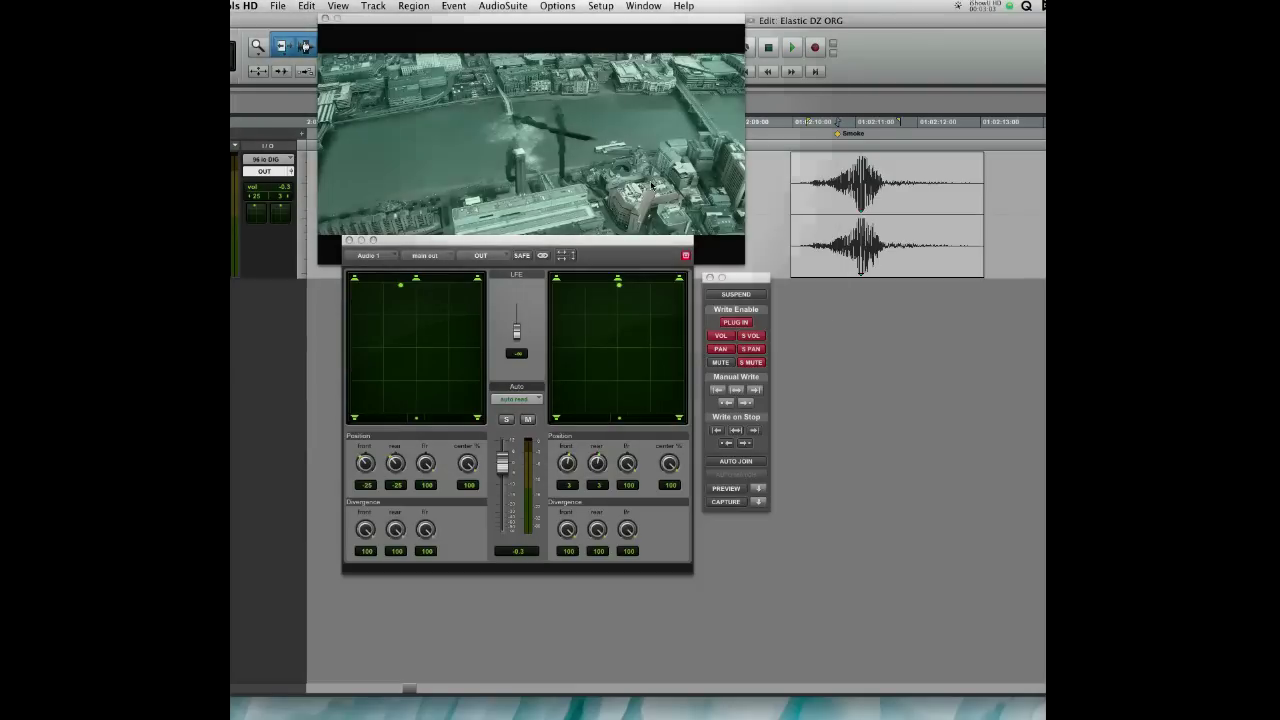
pyautogui.click(306, 6)
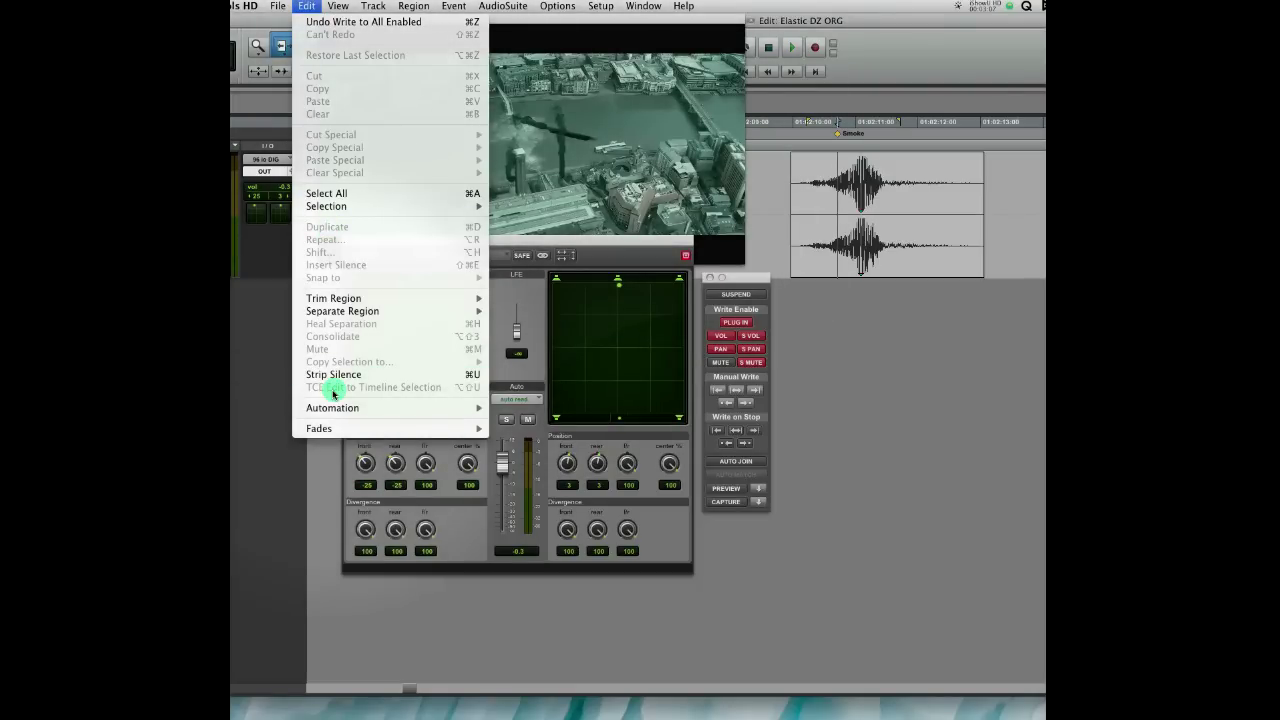
pyautogui.click(305, 7)
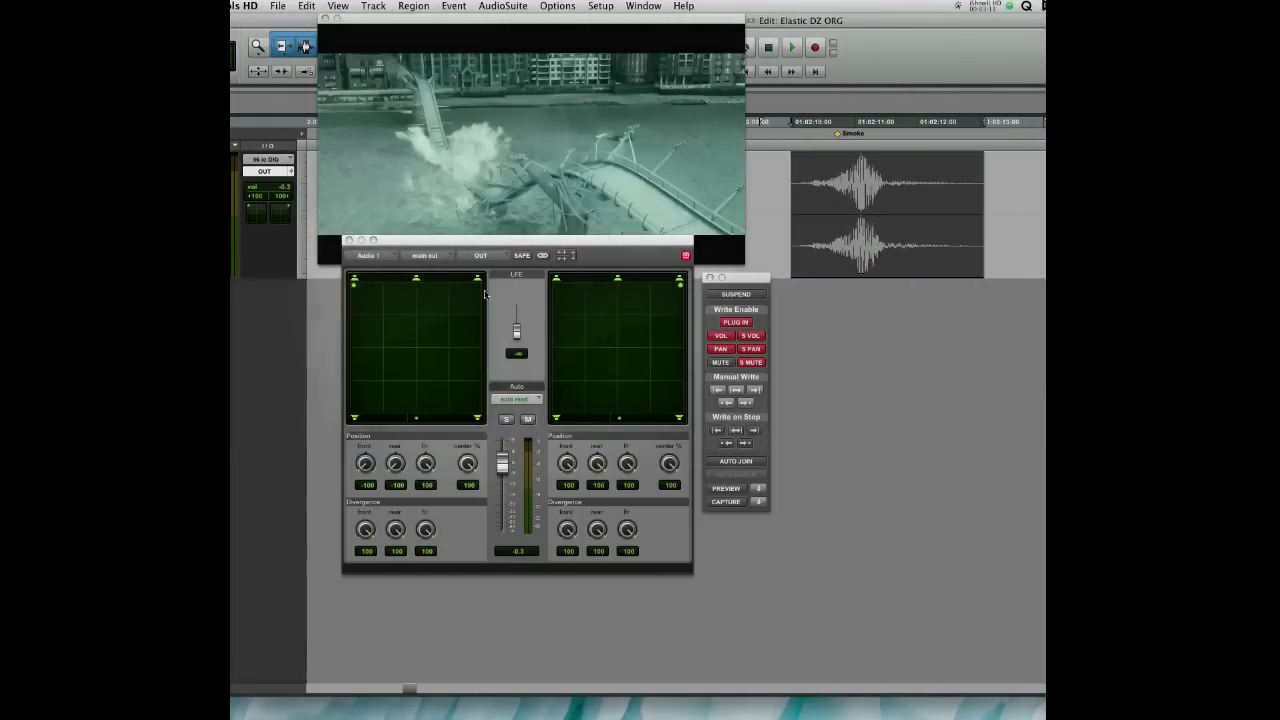
# Pan the left channel to -21 and the right channel to 6, front and rear, and write all enabled automation across the selected region
pyautogui.click(353, 289)
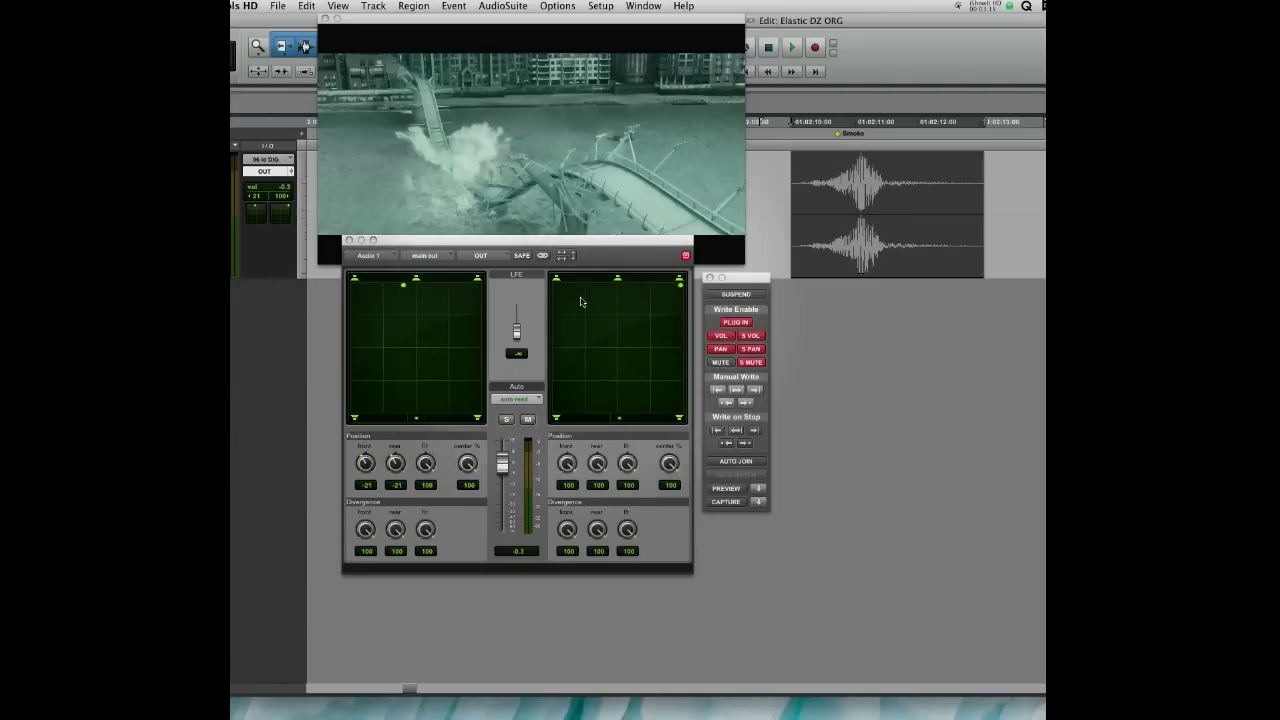
pyautogui.click(681, 289)
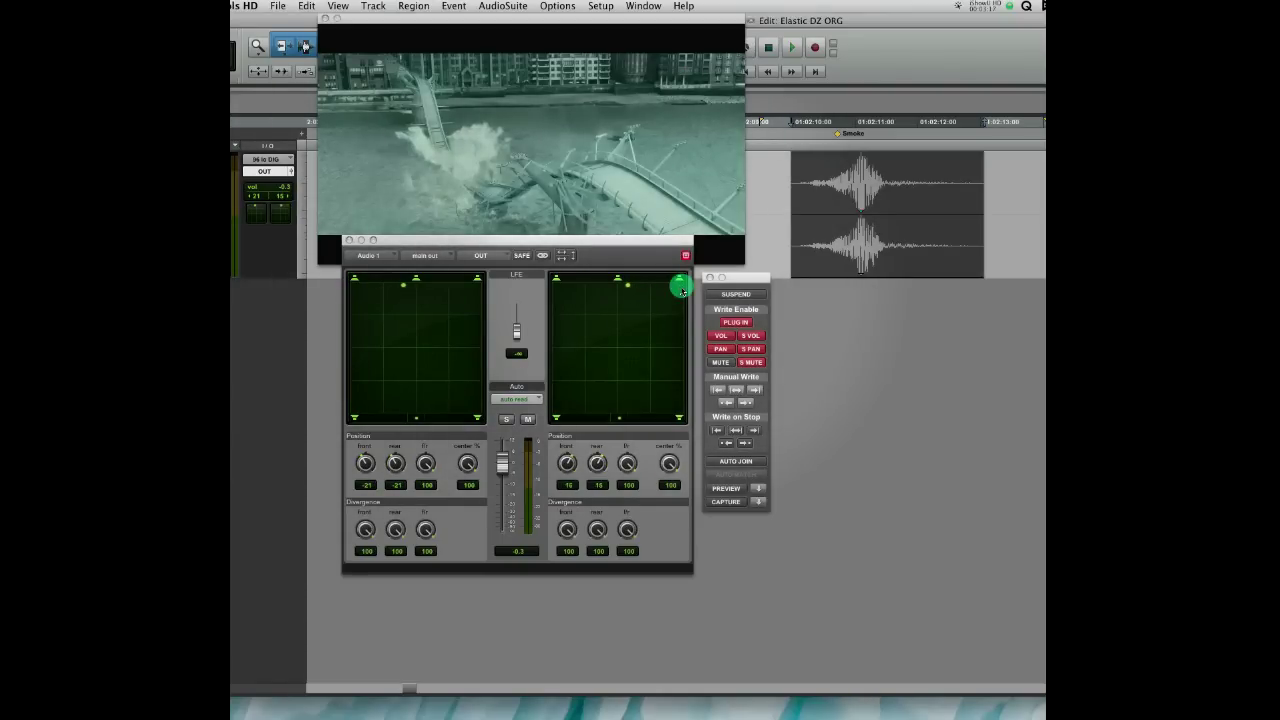
pyautogui.click(307, 5)
pyautogui.moveTo(350, 408)
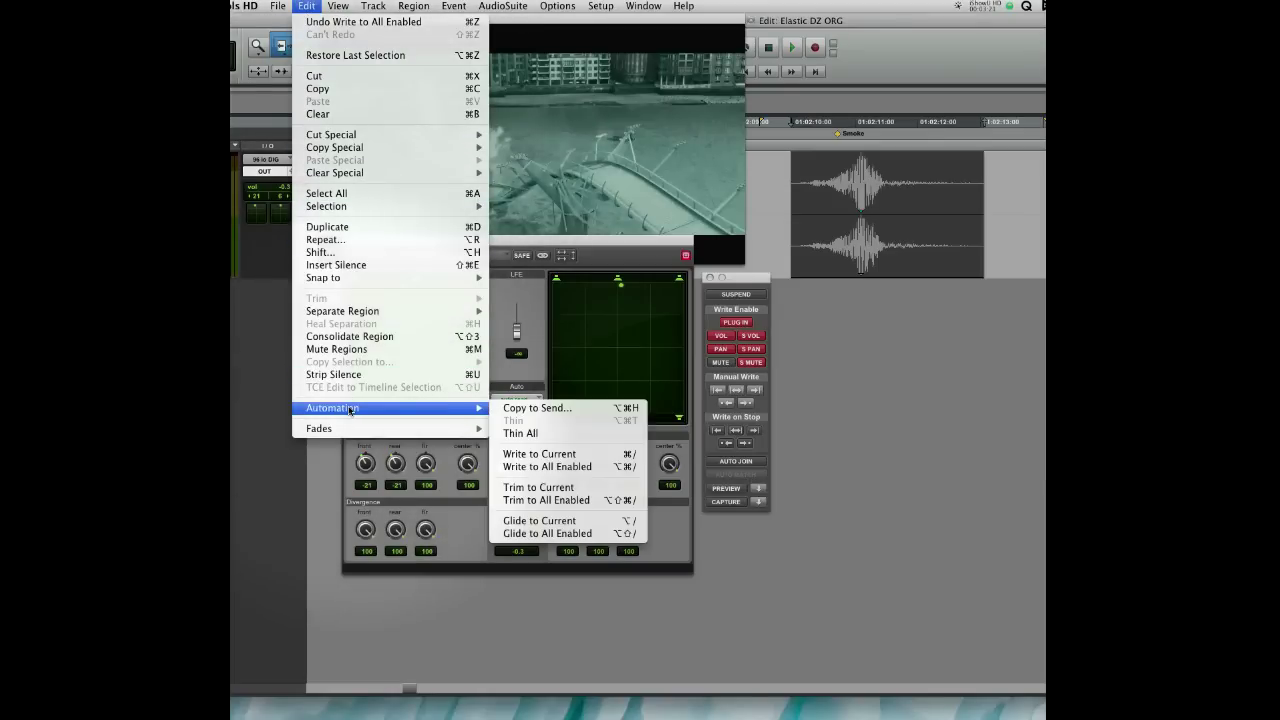
pyautogui.click(540, 466)
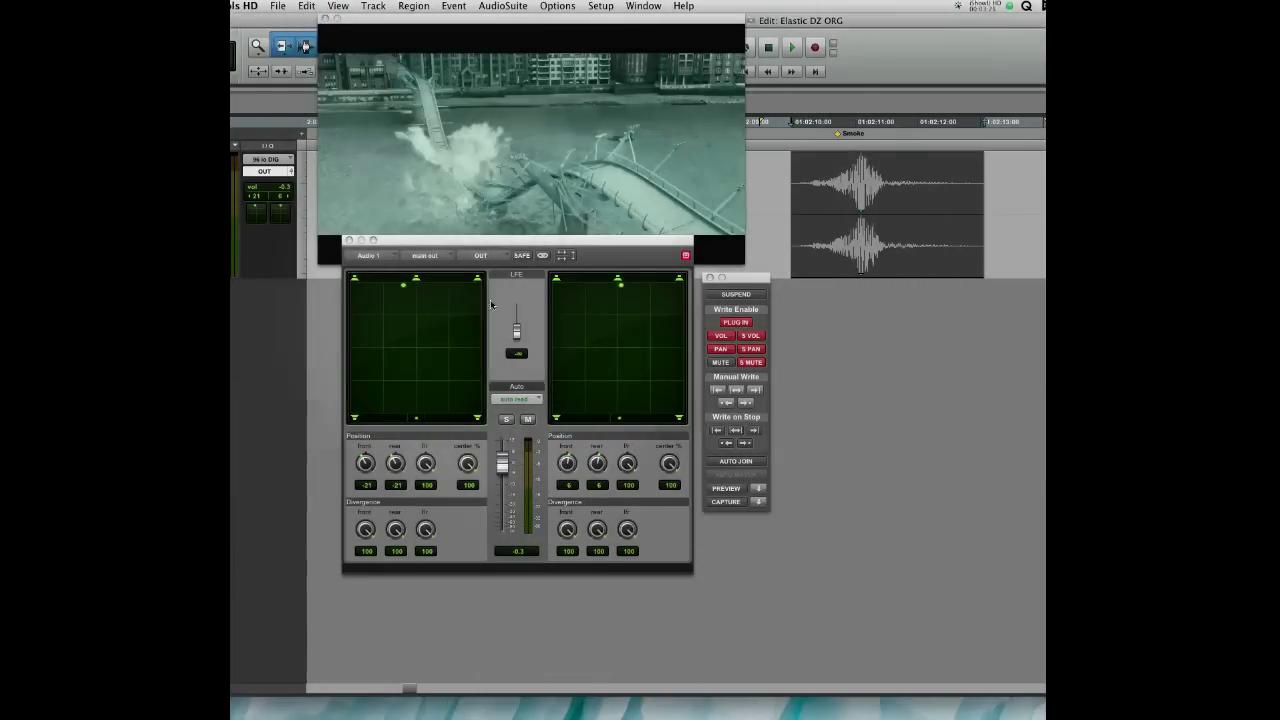
# Near the Smoke marker, pan the left channel to -2 and the right to 36, front and rear, and glide all enabled automation
pyautogui.click(835, 174)
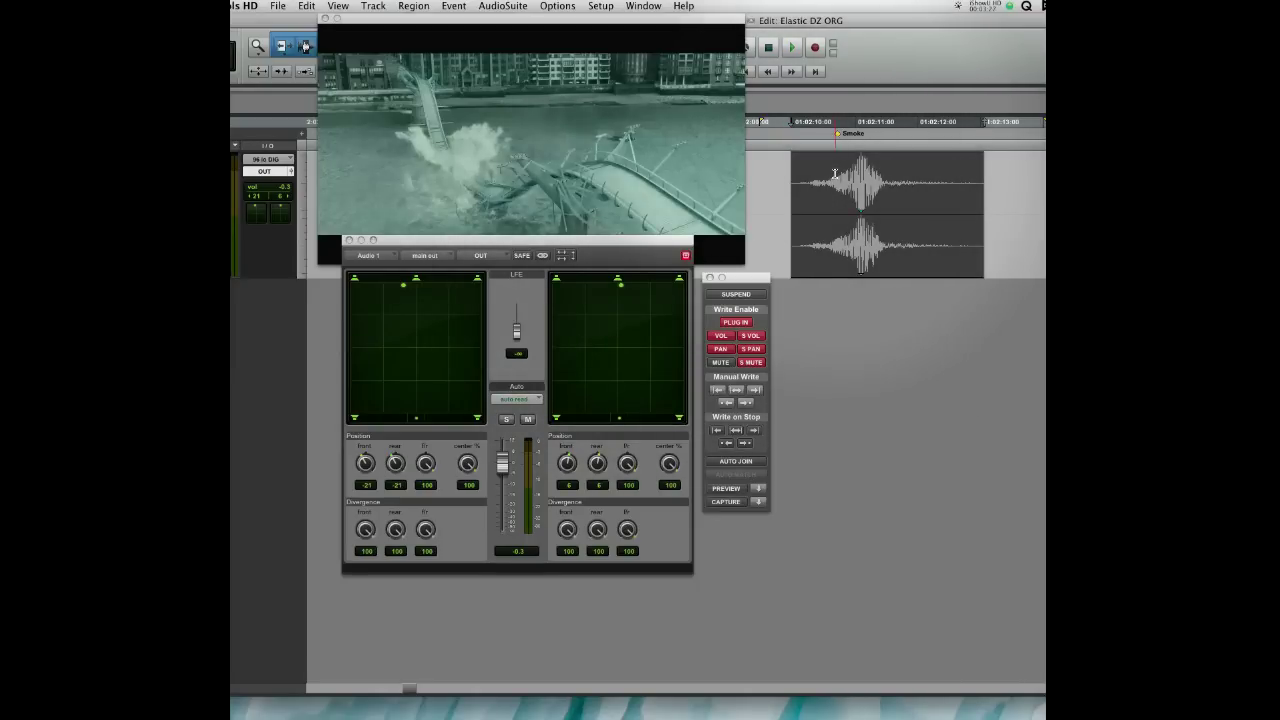
pyautogui.click(835, 174)
pyautogui.press('+')
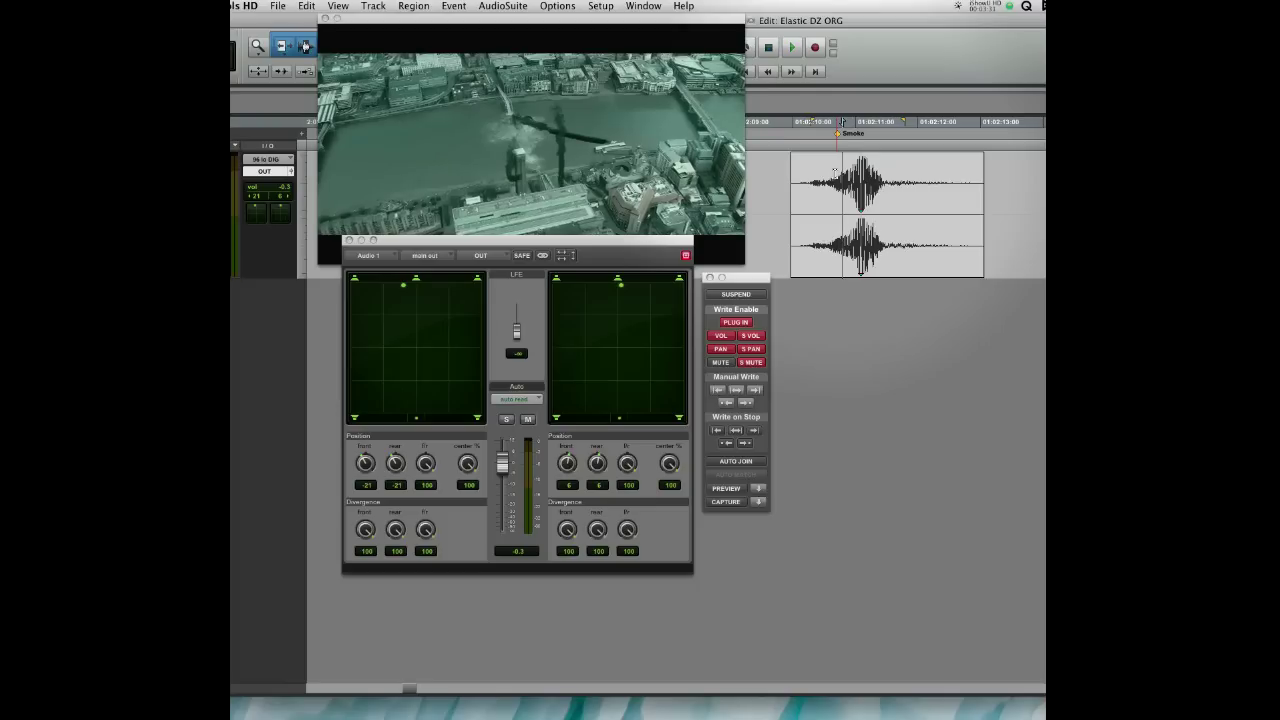
pyautogui.click(643, 309)
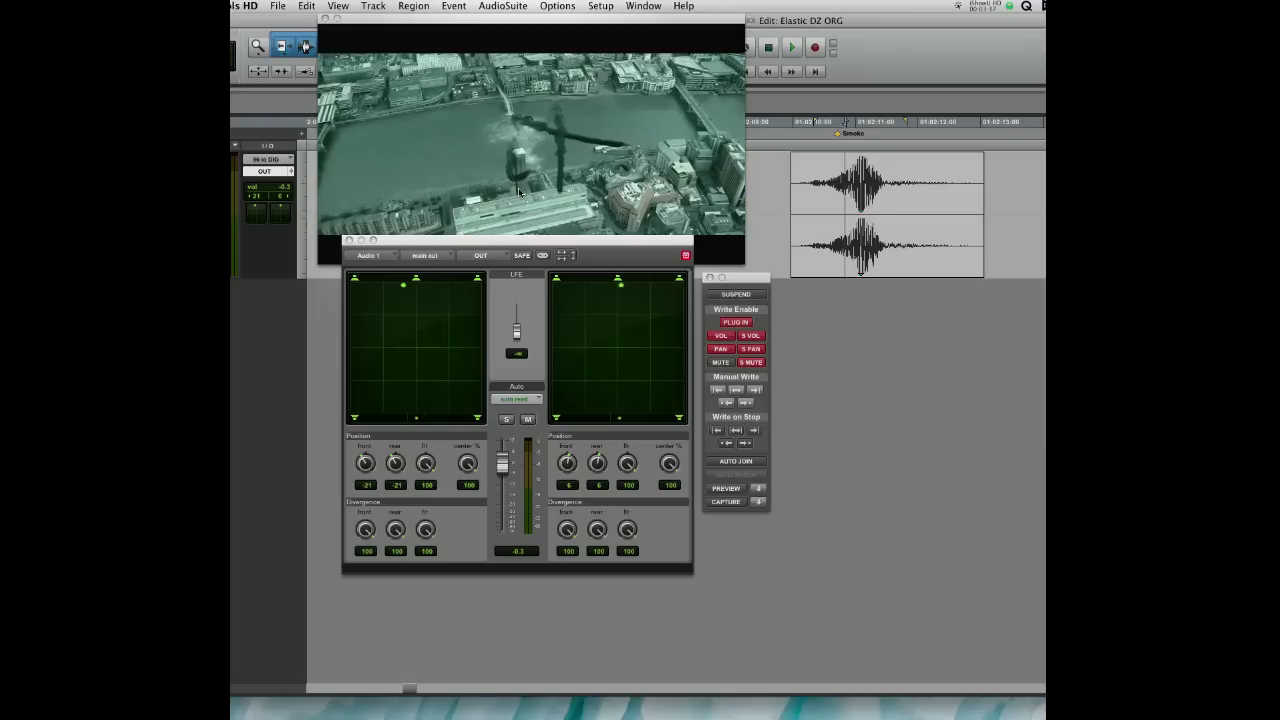
pyautogui.click(522, 138)
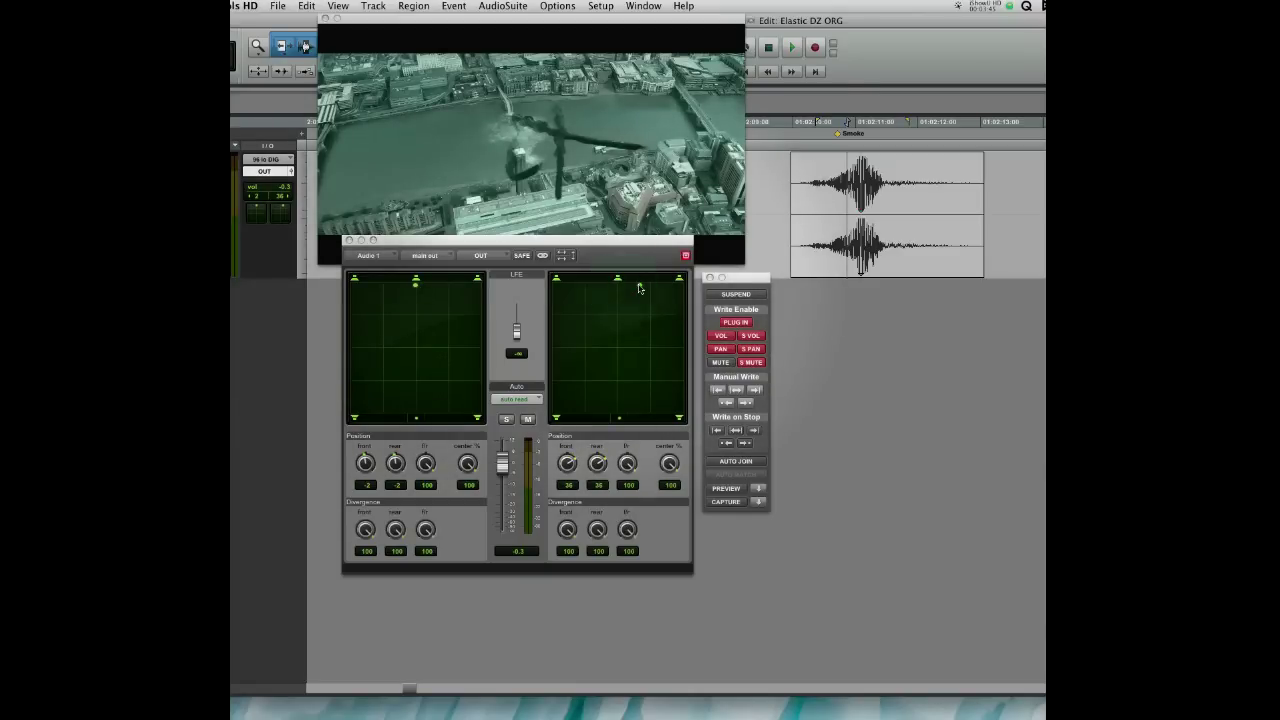
pyautogui.moveTo(306, 6); pyautogui.dragTo(334, 172)
pyautogui.moveTo(333, 408)
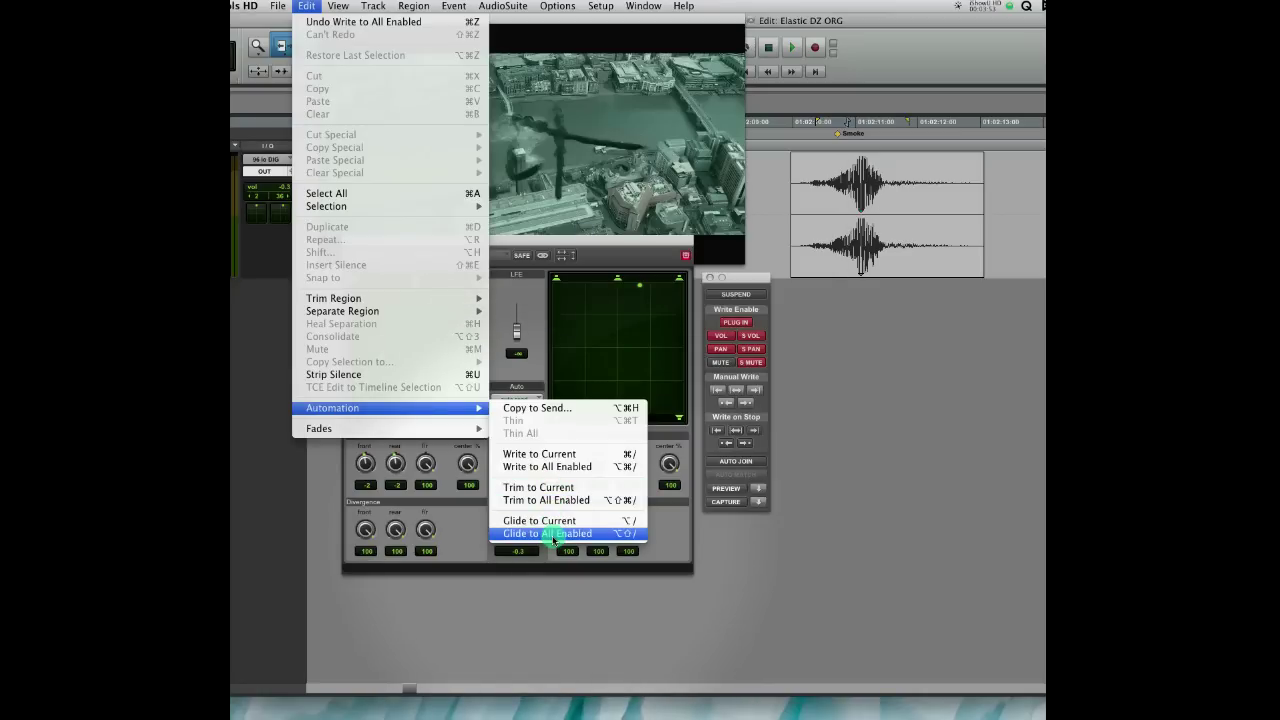
pyautogui.click(553, 534)
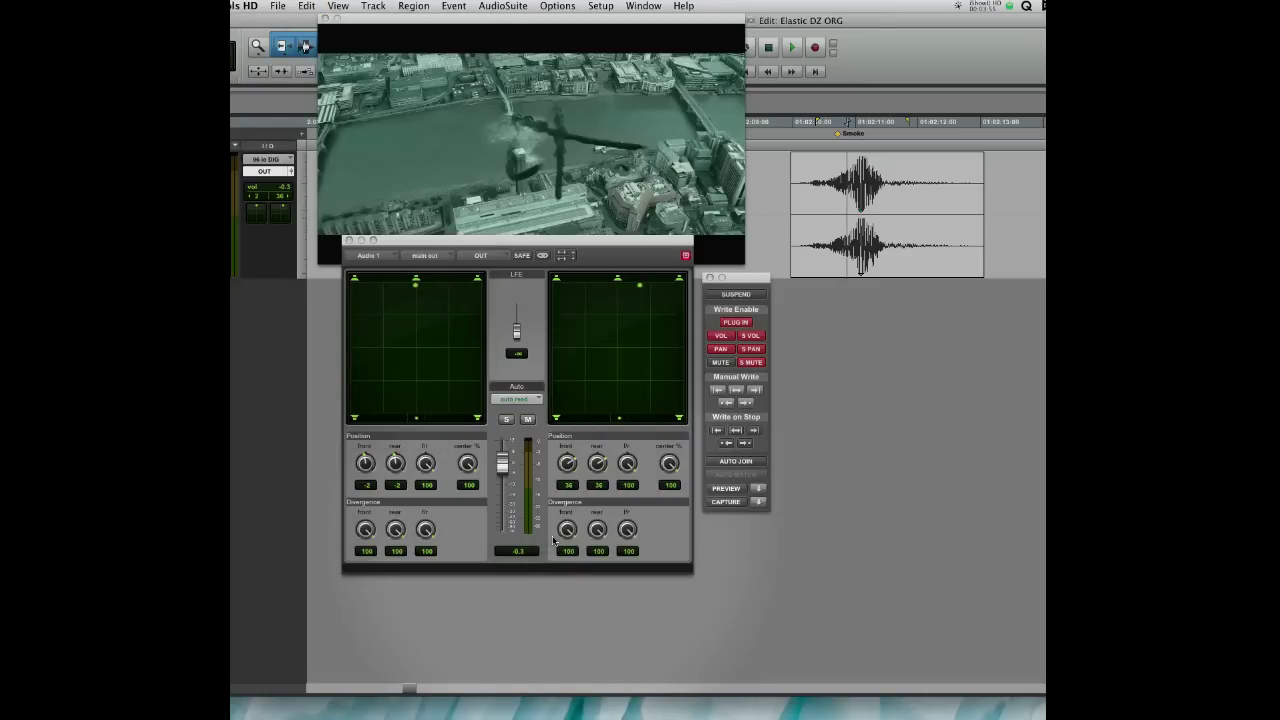
# A few frames on, pan left to 48 with F/R 56 and right to 74 with F/R 28, and glide all enabled automation
pyautogui.press('+')
pyautogui.press('+')
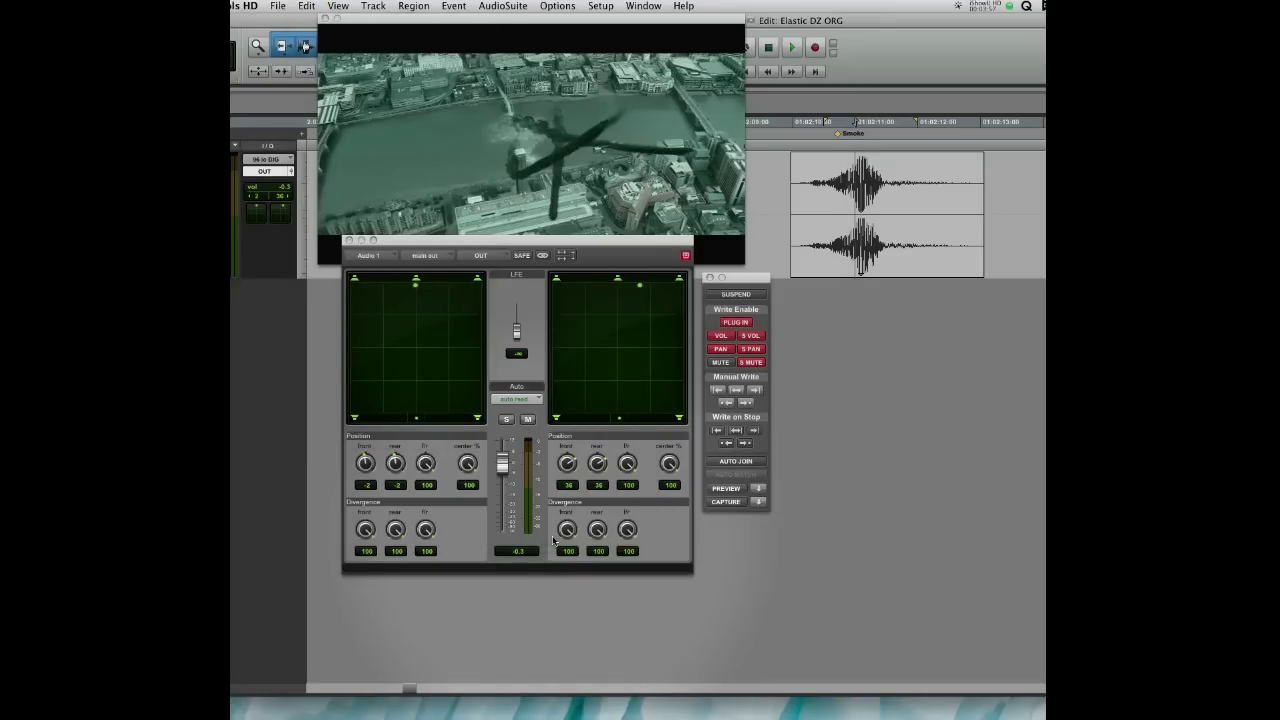
pyautogui.click(469, 517)
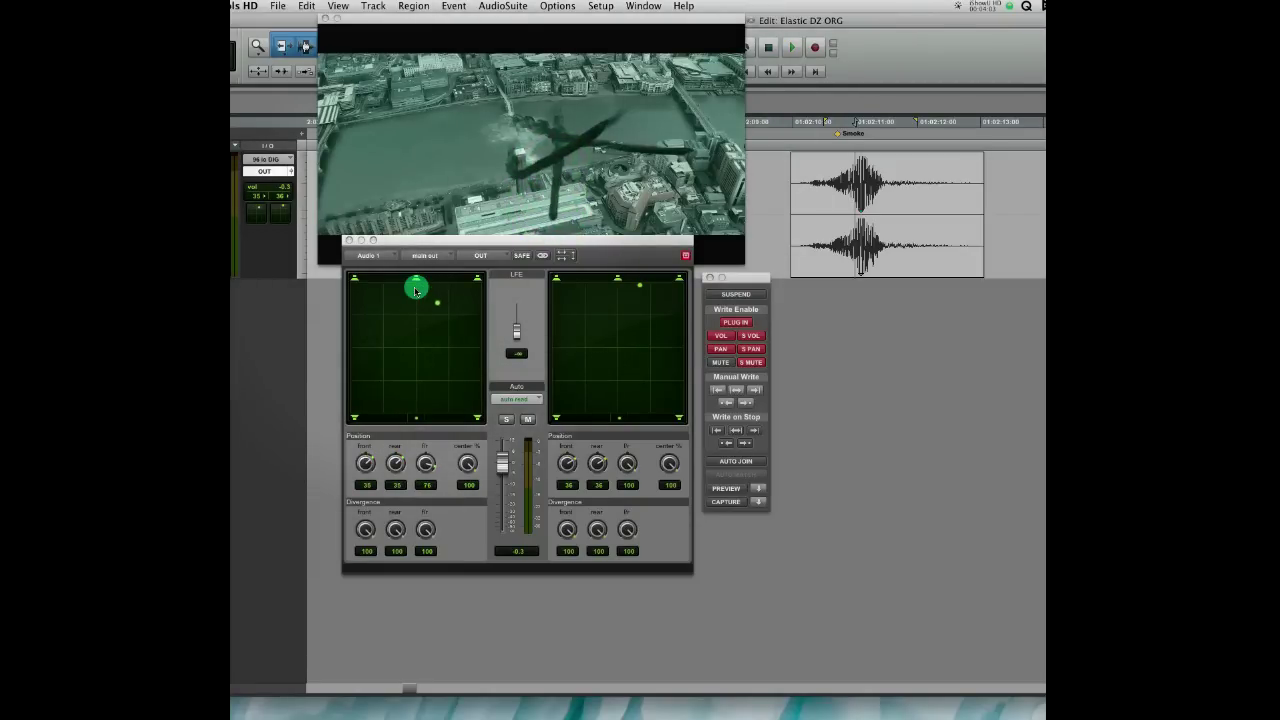
pyautogui.click(639, 286)
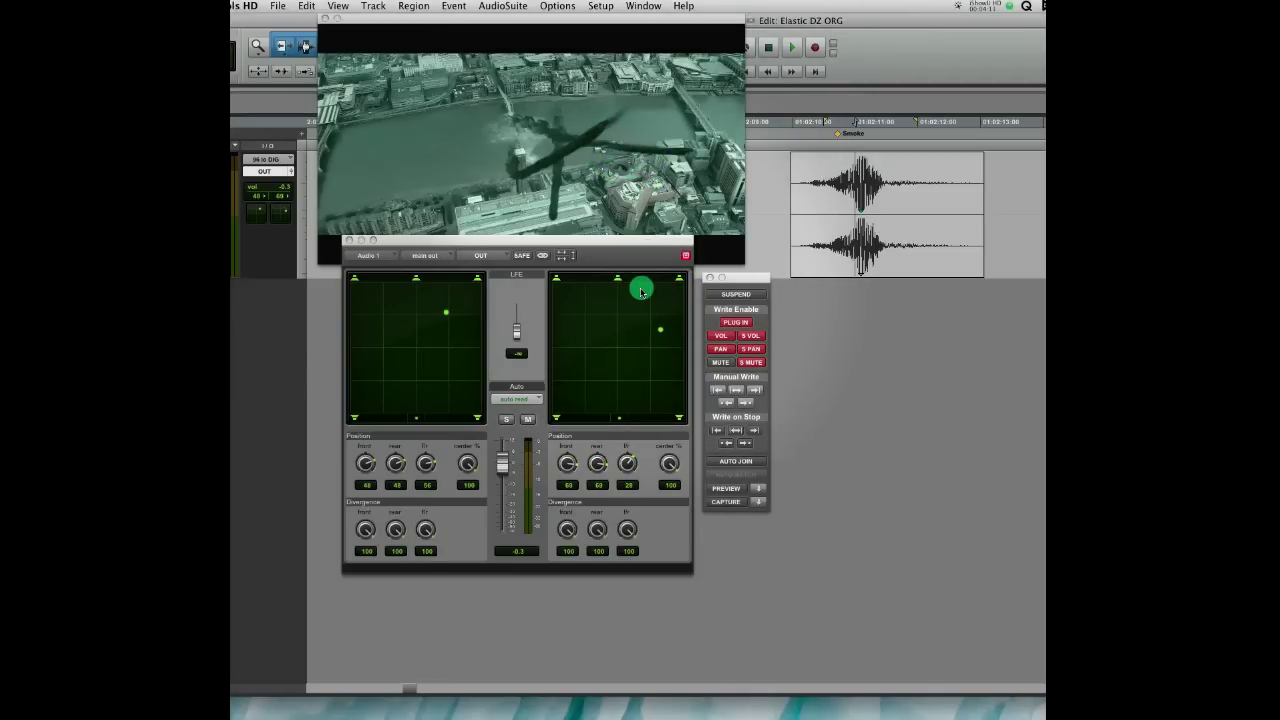
pyautogui.click(662, 330)
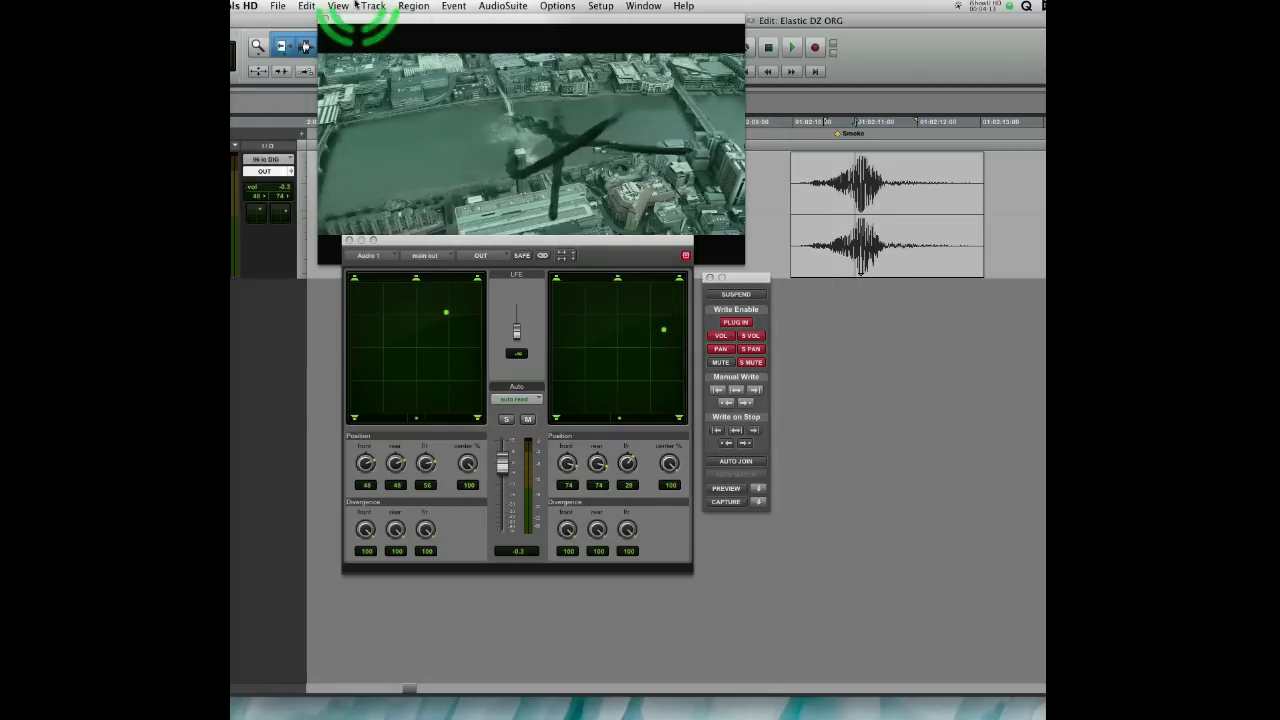
pyautogui.click(306, 6)
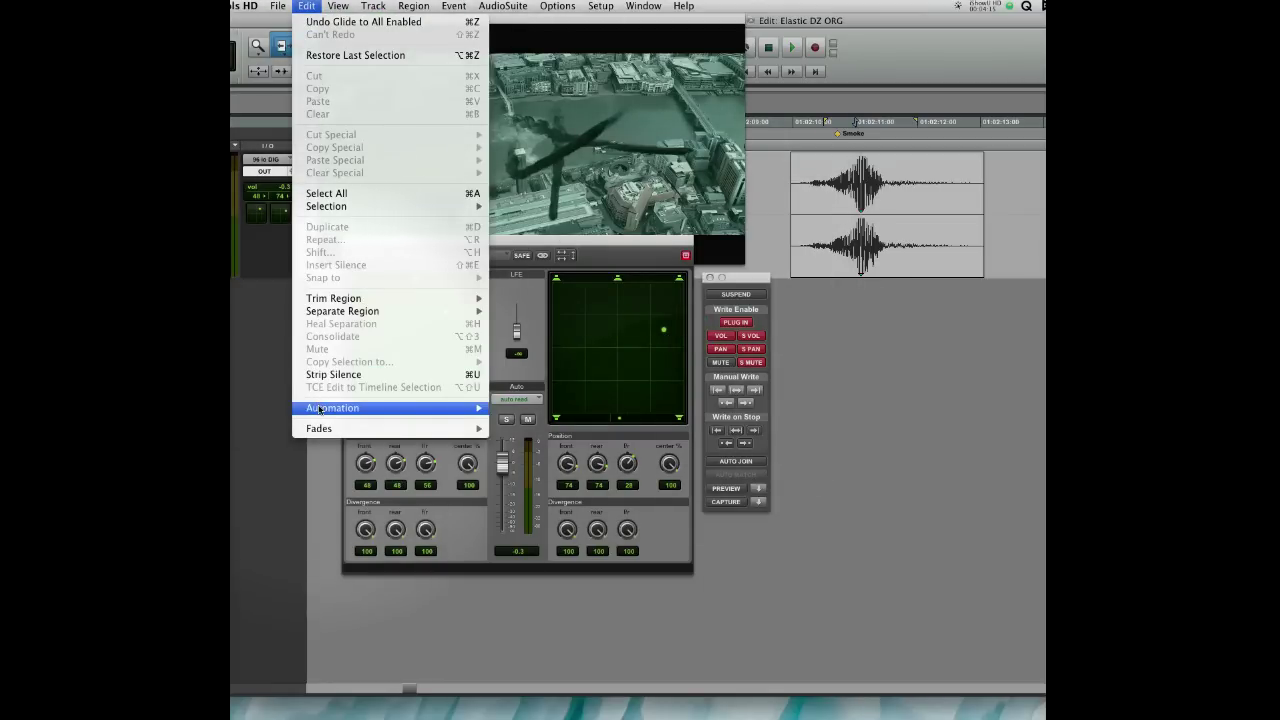
pyautogui.moveTo(325, 408)
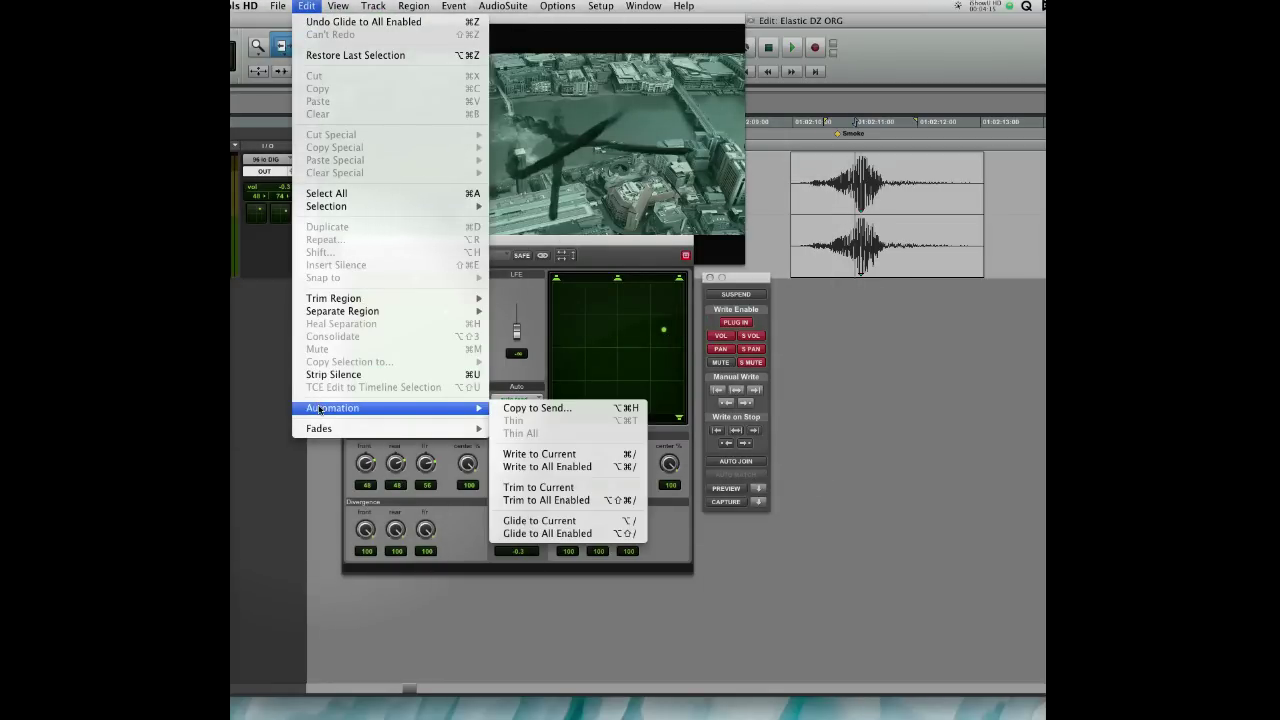
pyautogui.click(582, 534)
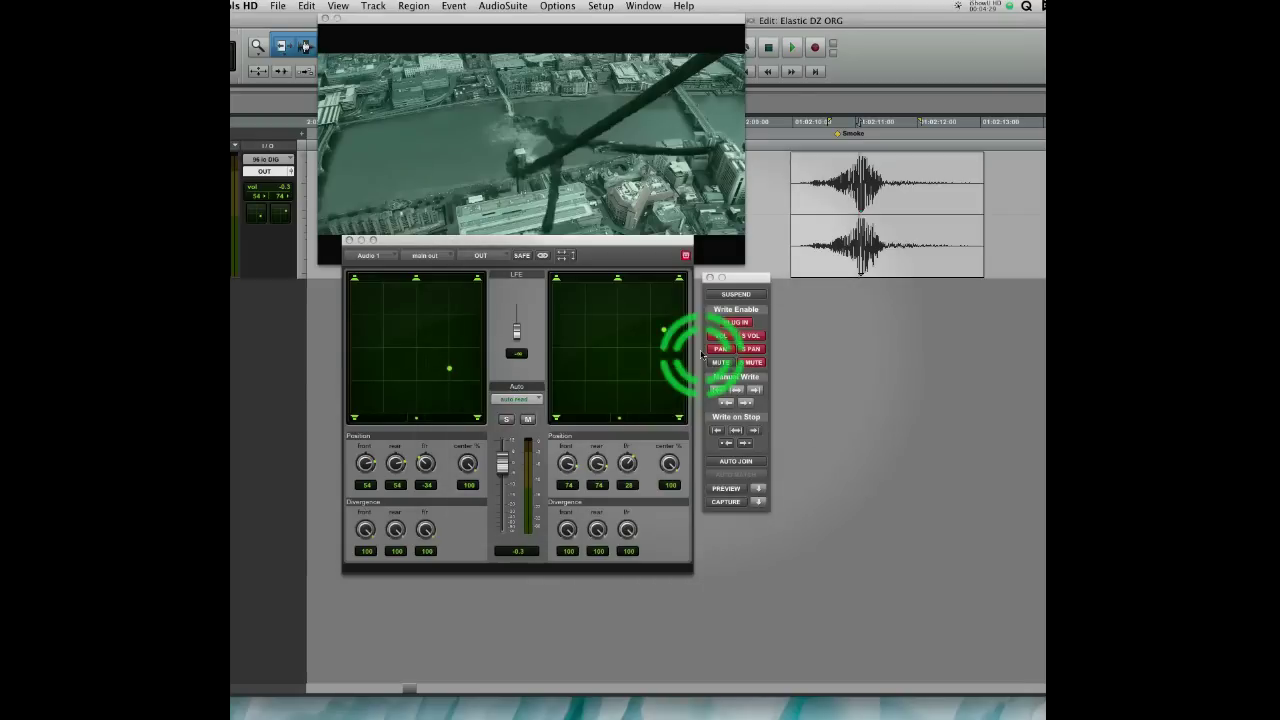
# Pan the left channel to 54 with F/R -34 and the right to 100 with F/R about -69, and glide all enabled automation
pyautogui.click(663, 330)
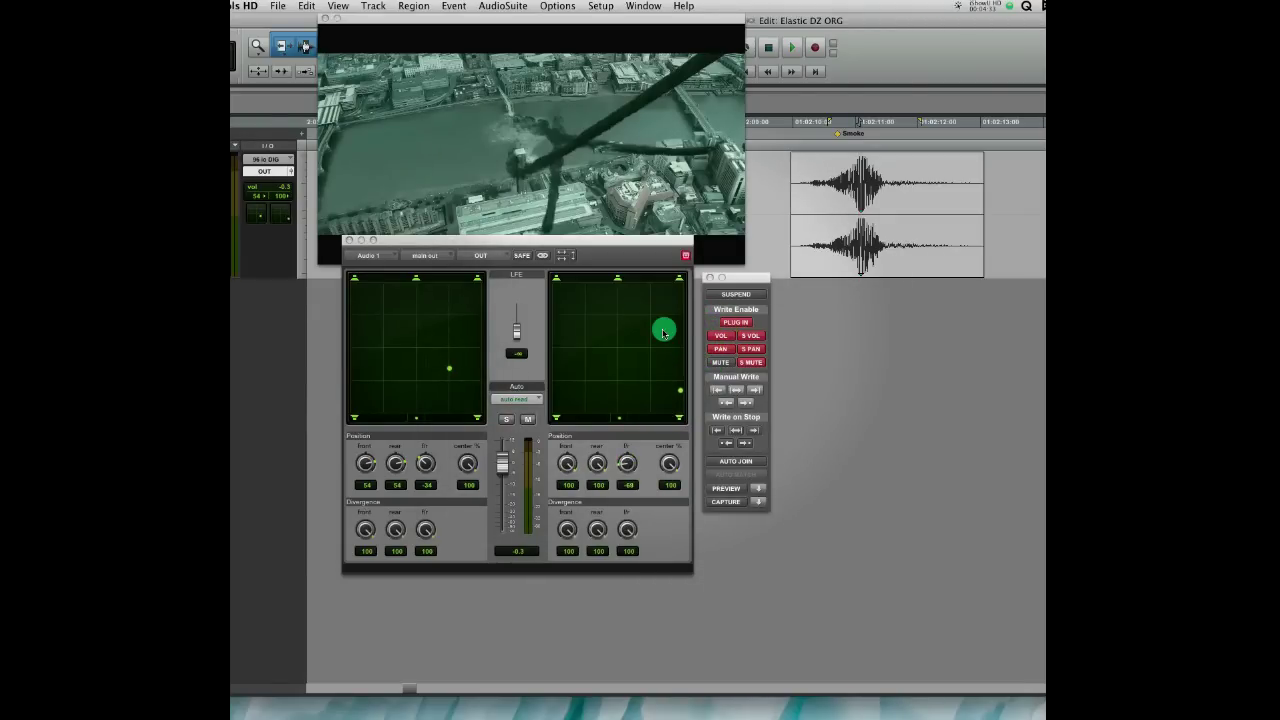
pyautogui.click(306, 6)
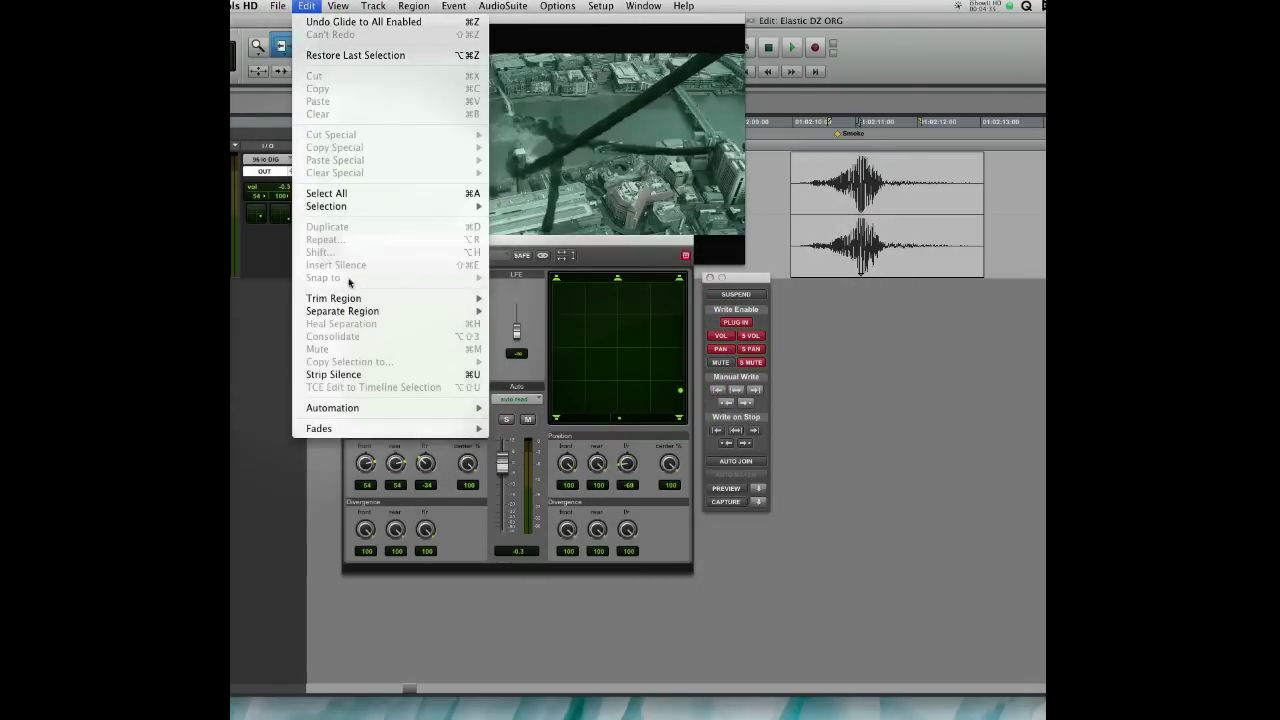
pyautogui.moveTo(420, 408)
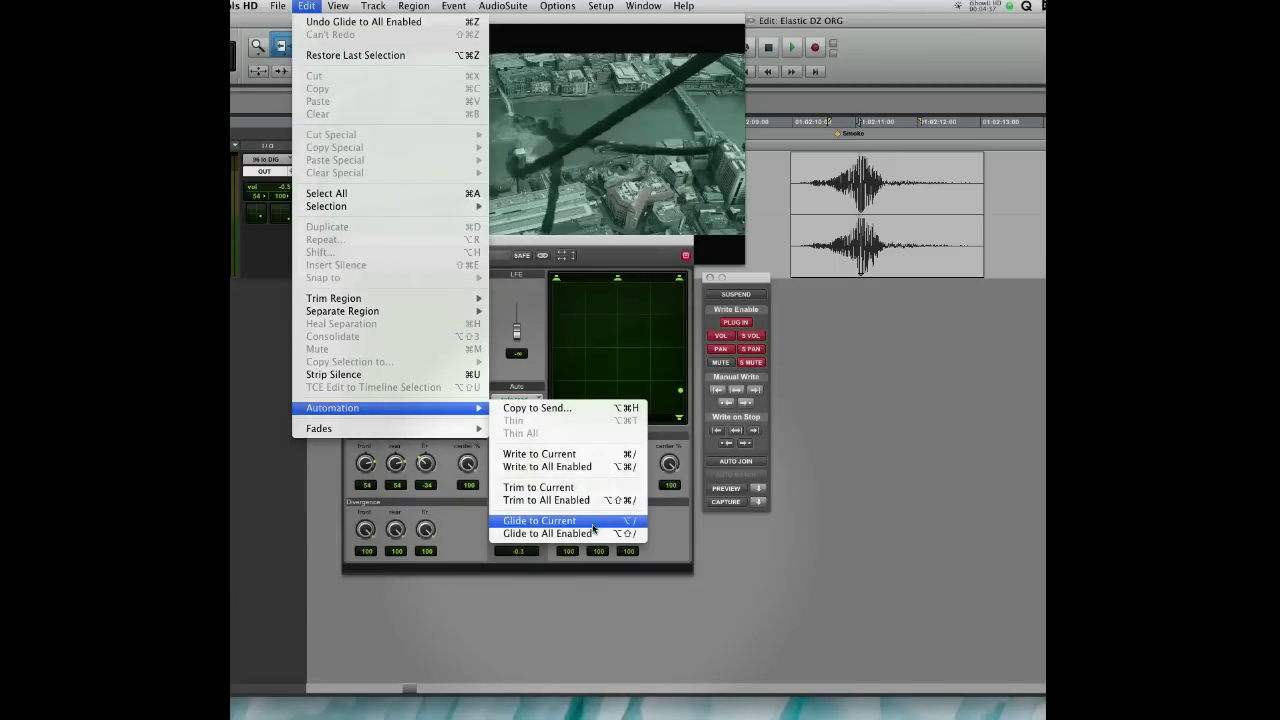
pyautogui.click(592, 534)
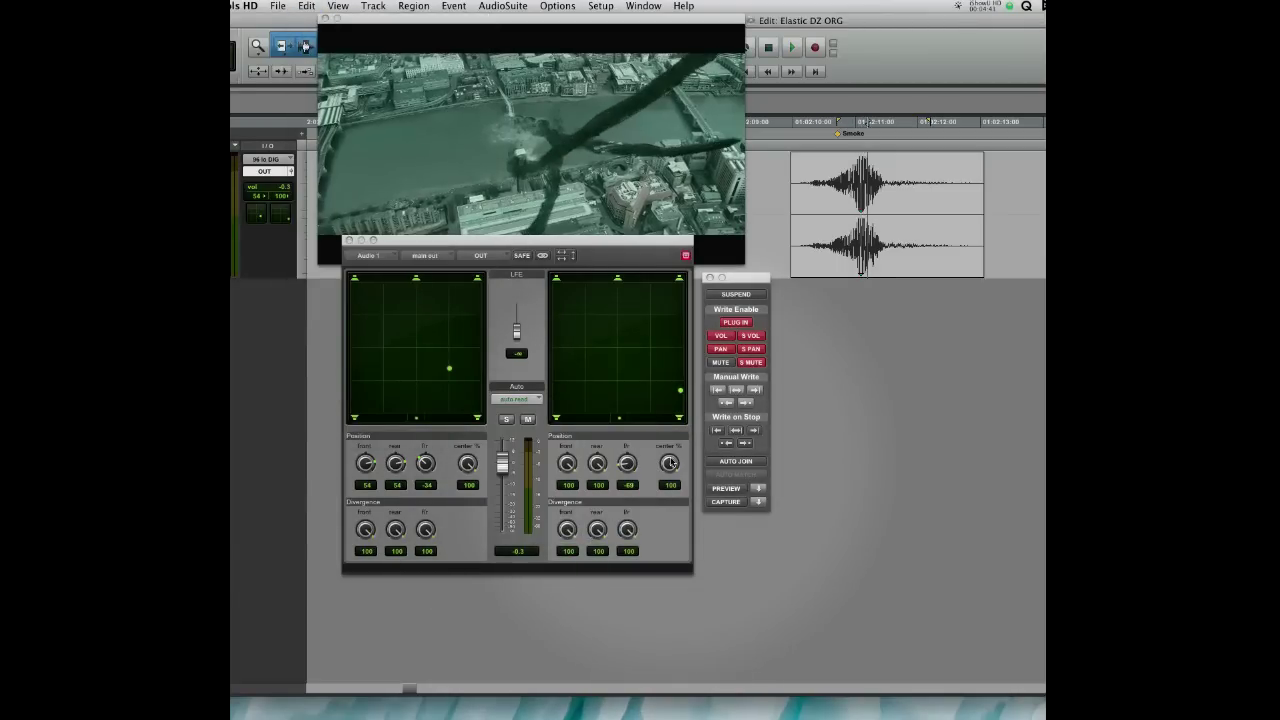
# A few frames on, pan left to 55 and right to 100, both with F/R -100, and glide all enabled automation
pyautogui.click(678, 449)
pyautogui.click(448, 371)
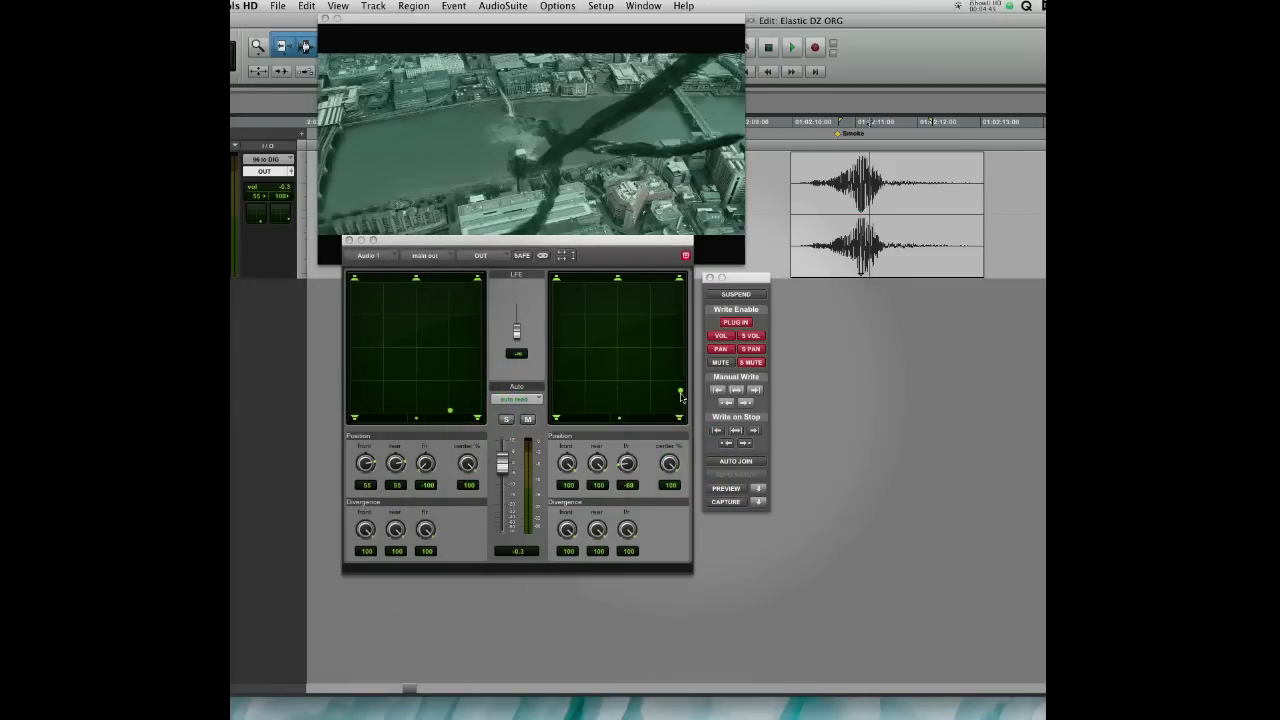
pyautogui.moveTo(680, 396); pyautogui.dragTo(679, 414)
pyautogui.click(306, 6)
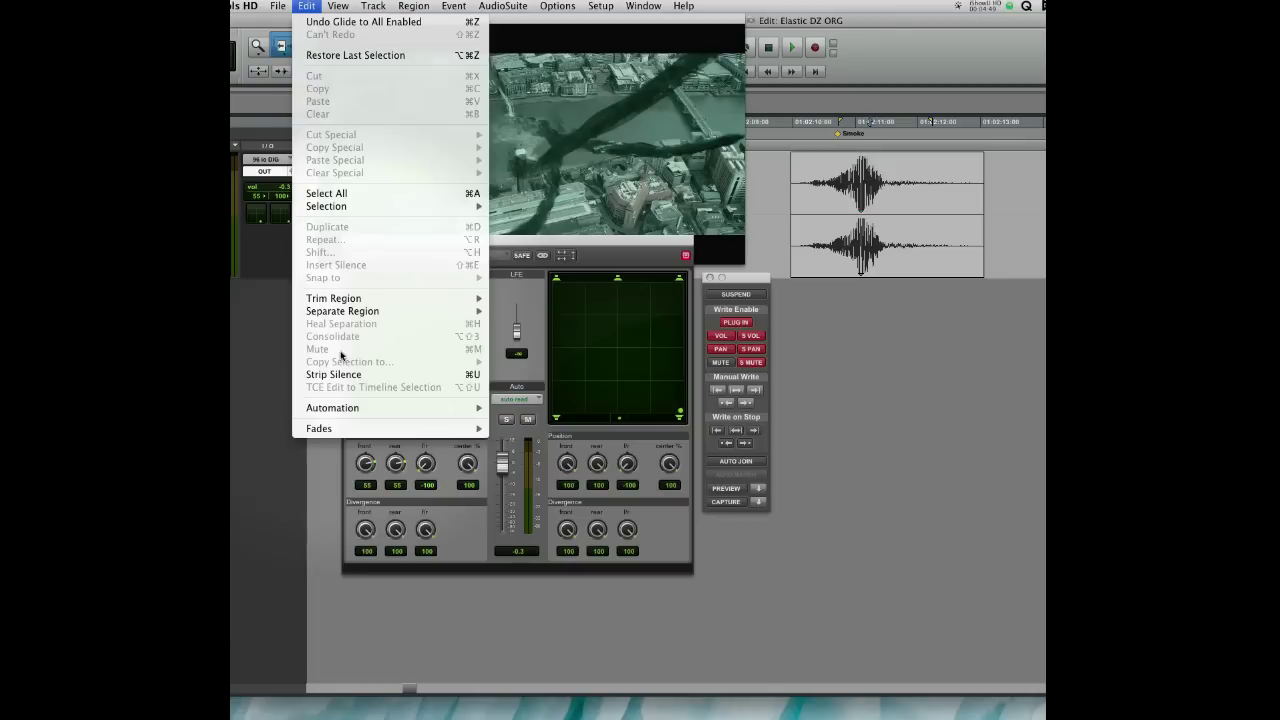
pyautogui.moveTo(400, 408)
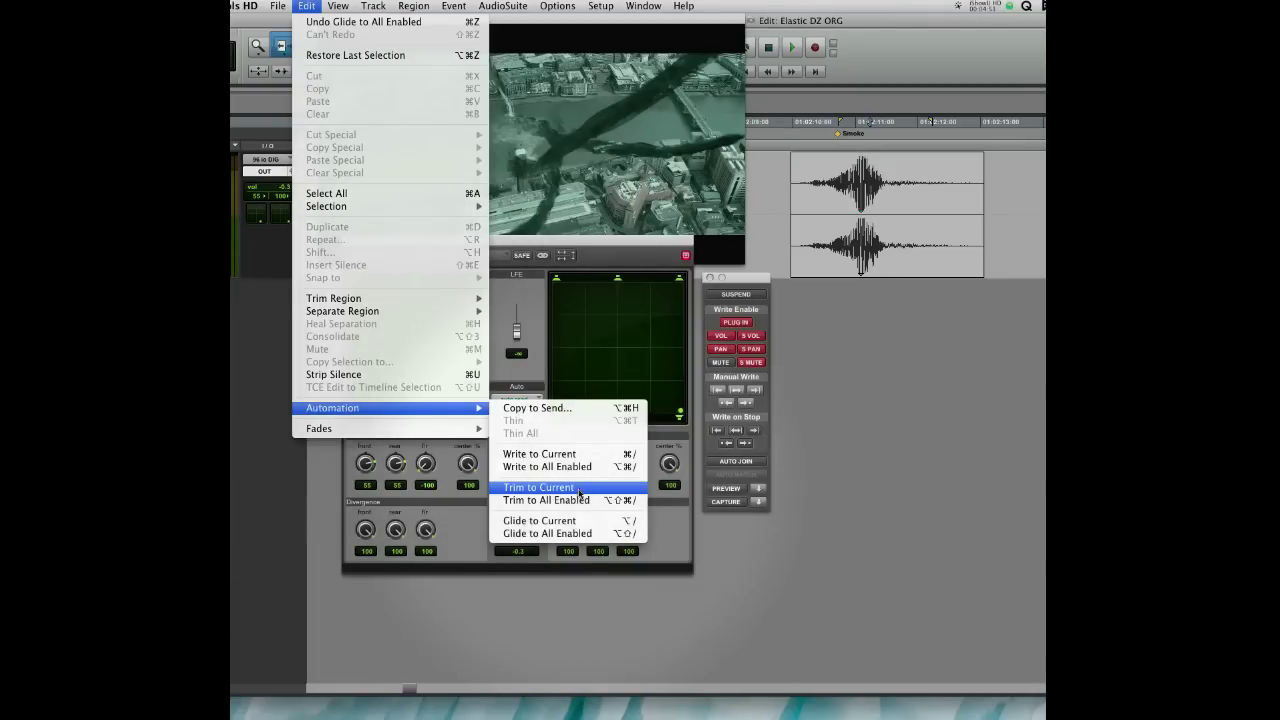
pyautogui.click(570, 533)
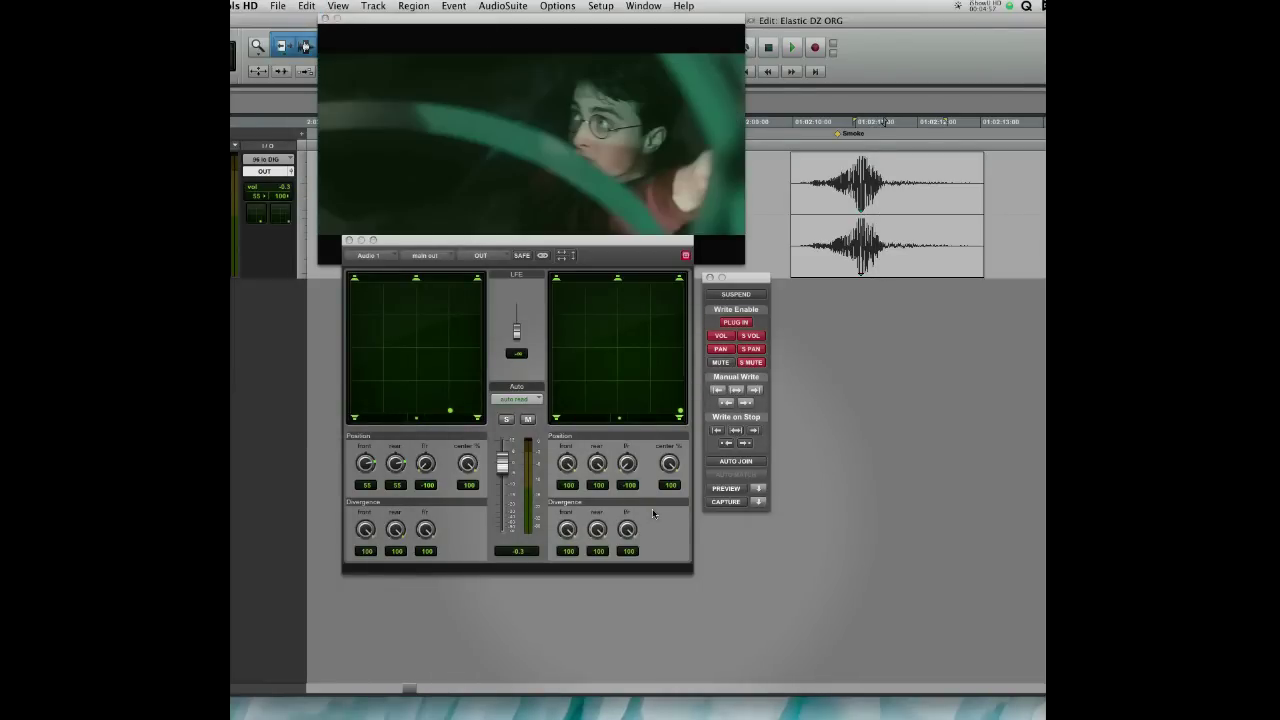
# Step through the rest of the region to just past its end and check the panner positions
pyautogui.click(655, 514)
pyautogui.click(614, 262)
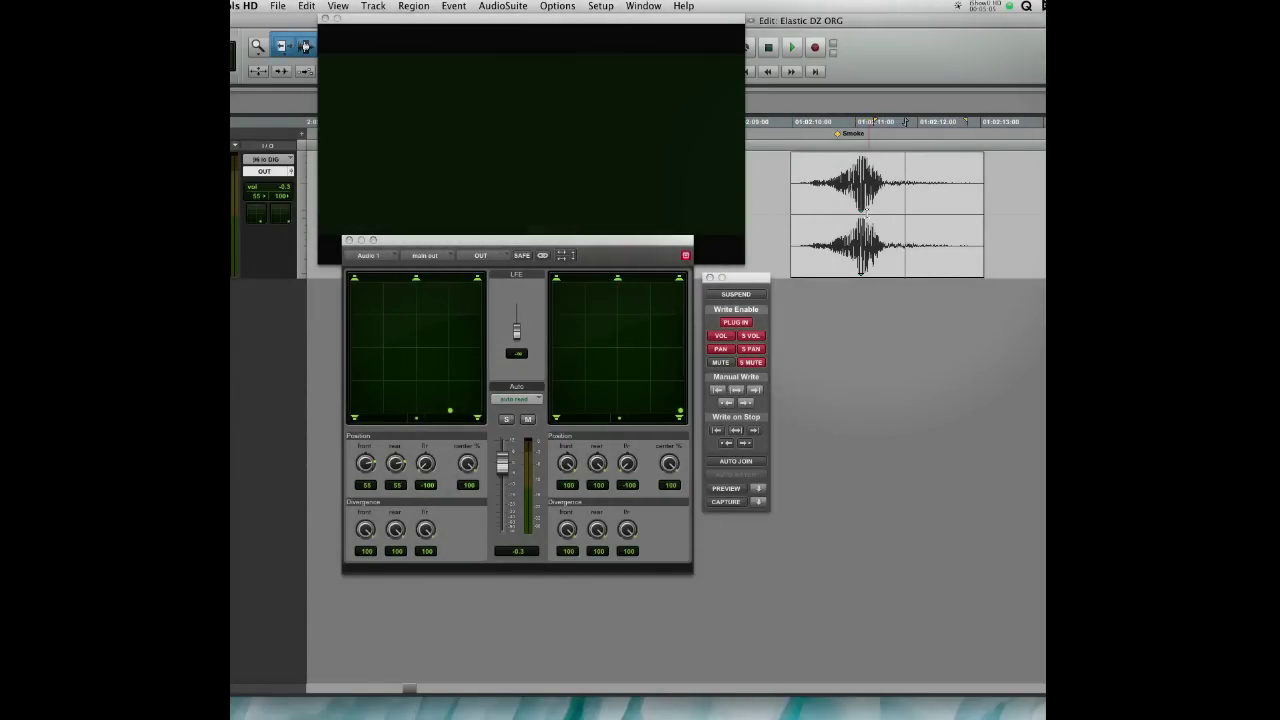
pyautogui.click(620, 366)
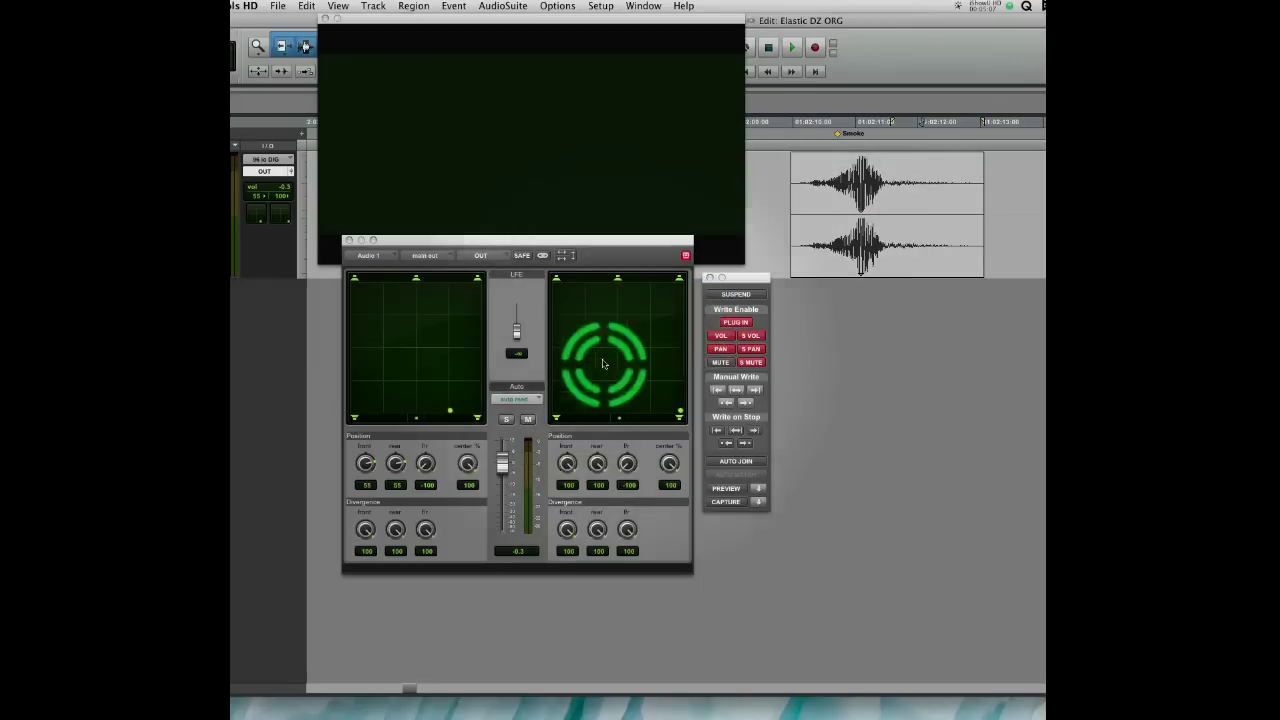
pyautogui.click(429, 372)
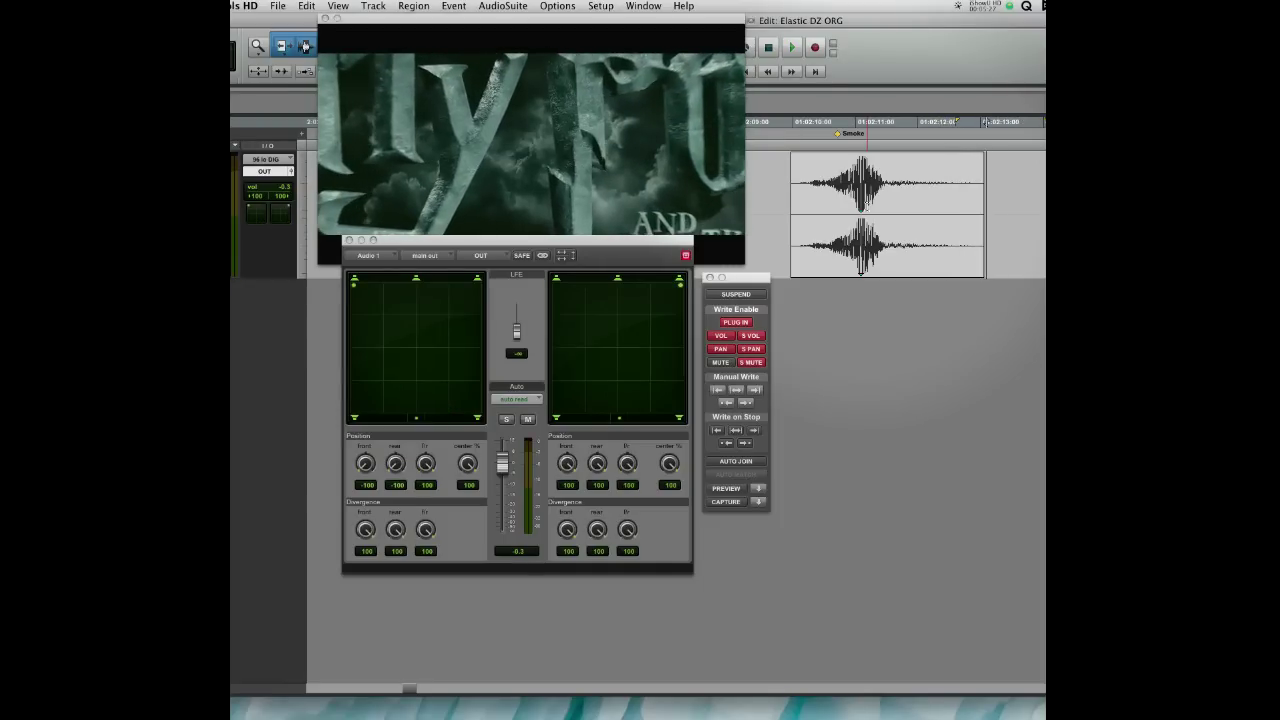
pyautogui.click(985, 194)
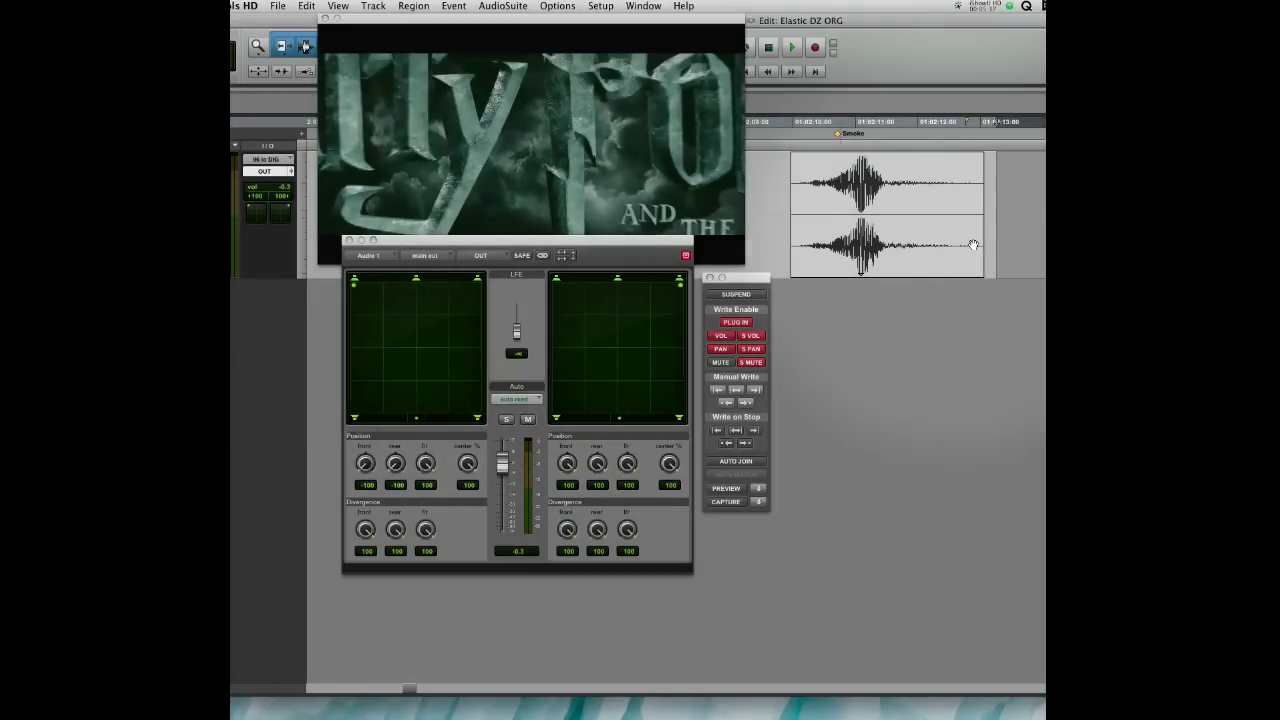
pyautogui.click(913, 265)
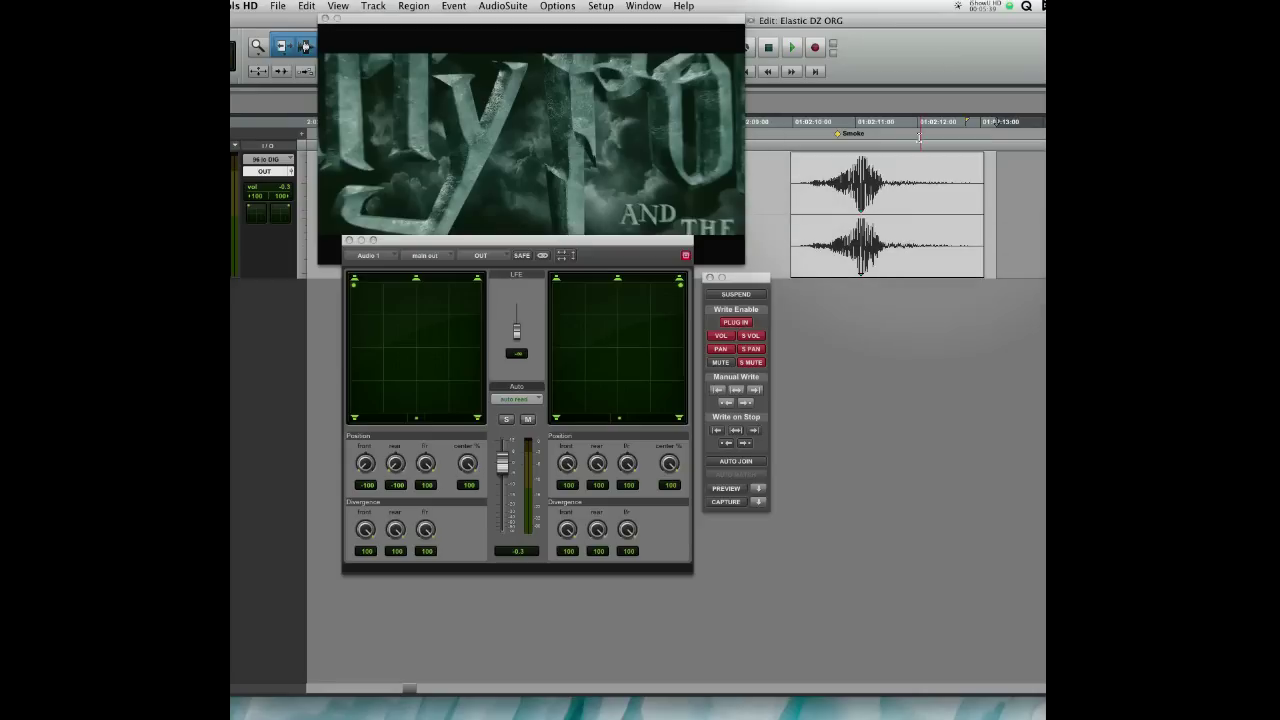
# Select the whole audio region and play it with the video to check the written pan movement
pyautogui.click(904, 258)
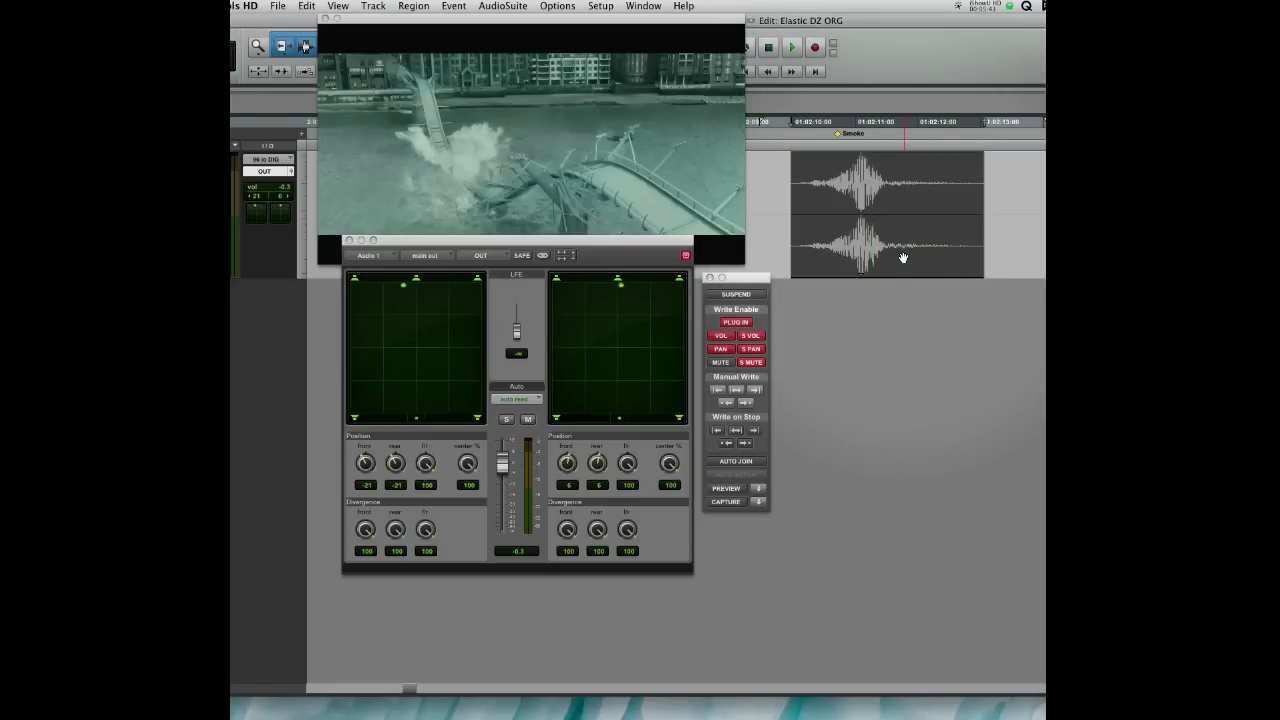
pyautogui.click(903, 255)
pyautogui.click(906, 114)
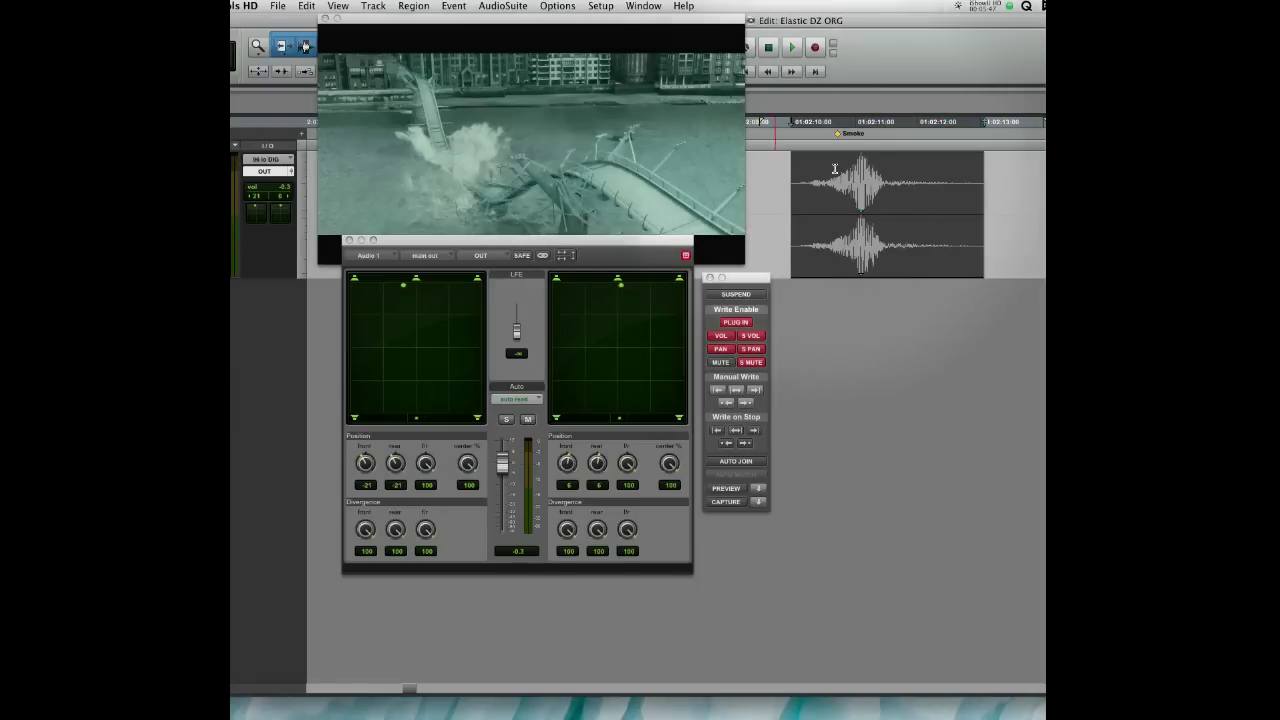
pyautogui.click(933, 242)
pyautogui.press('space')
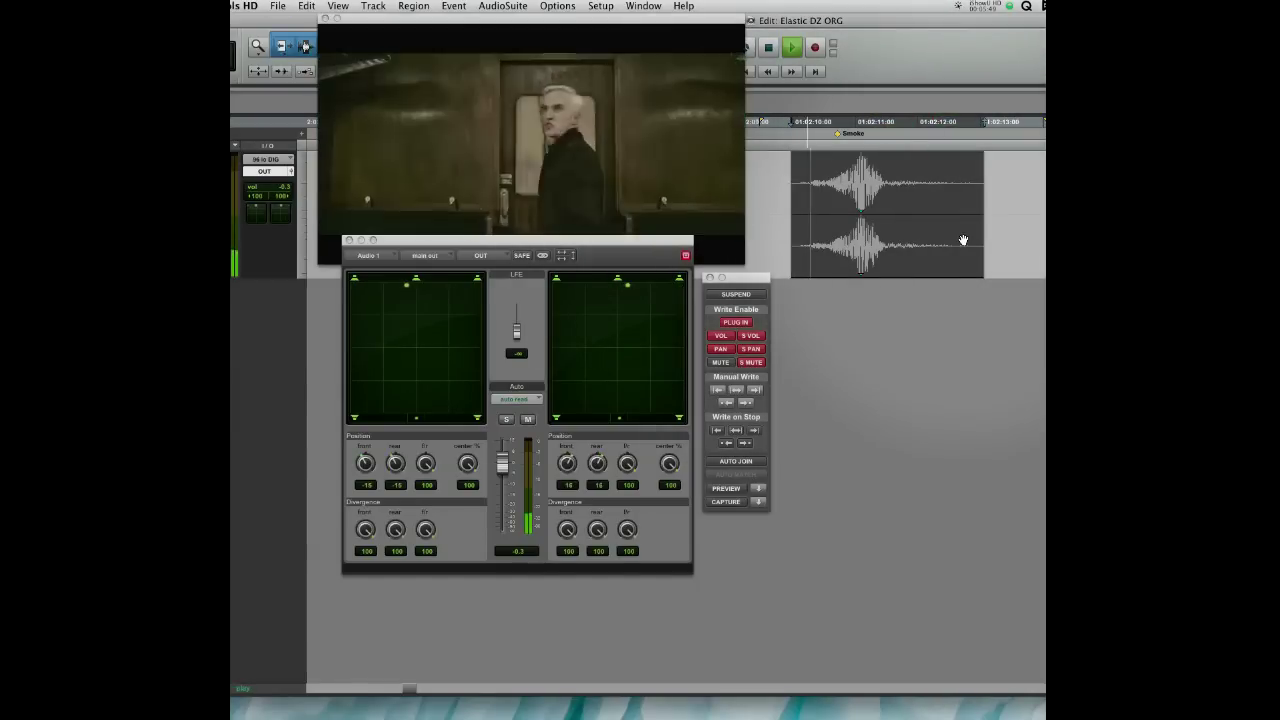
pyautogui.press('space')
pyautogui.click(848, 195)
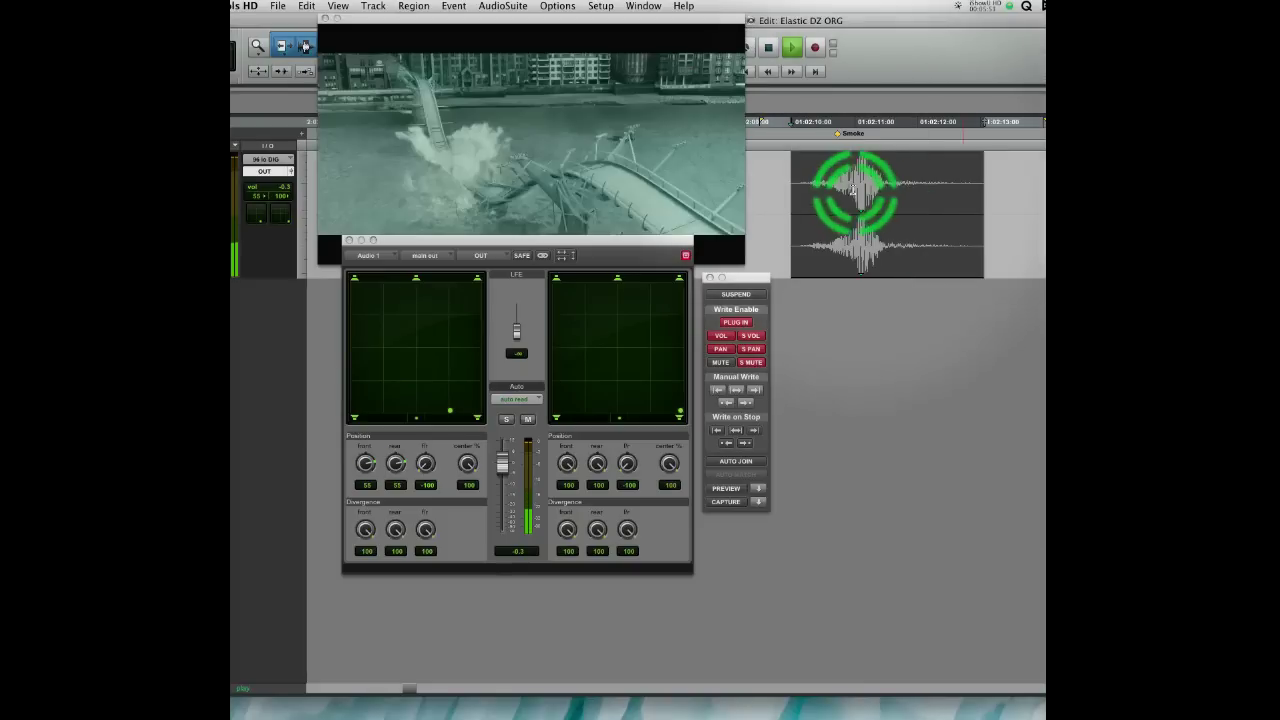
pyautogui.press('space')
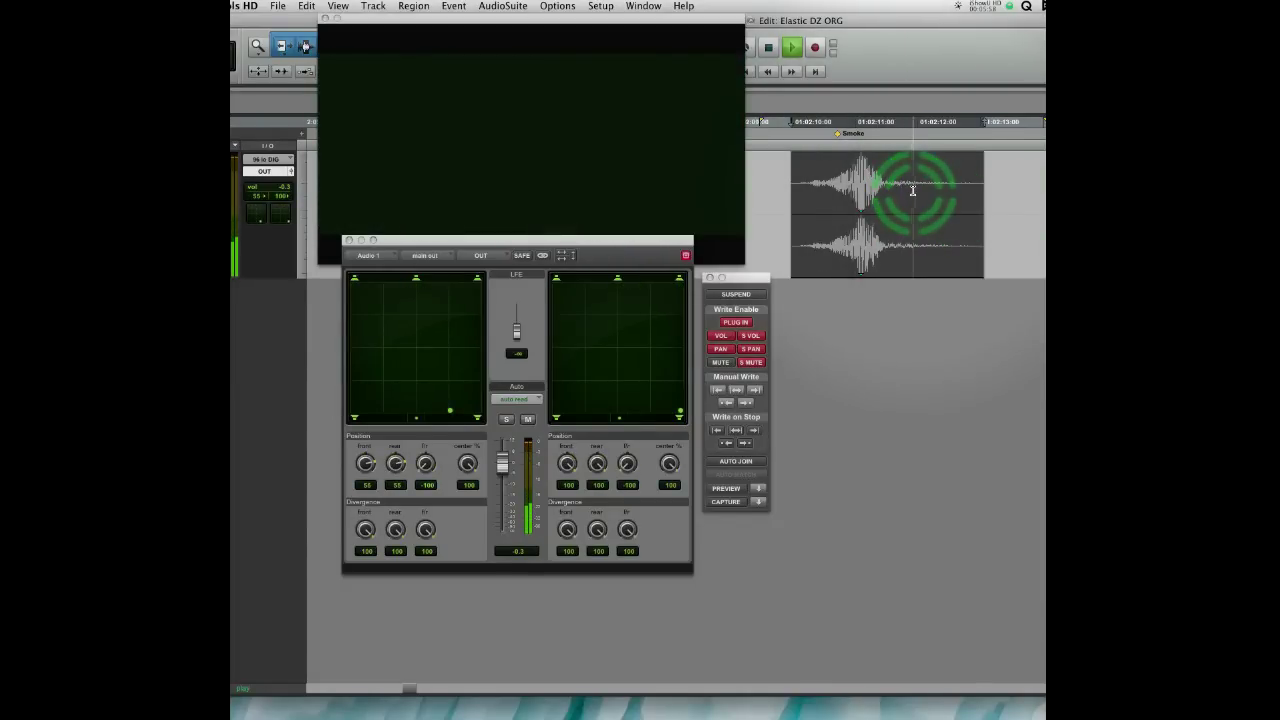
pyautogui.press('space')
# Check the panner position near the Smoke marker, and replay the region with the video, ending with the cursor just before its start
pyautogui.click(843, 168)
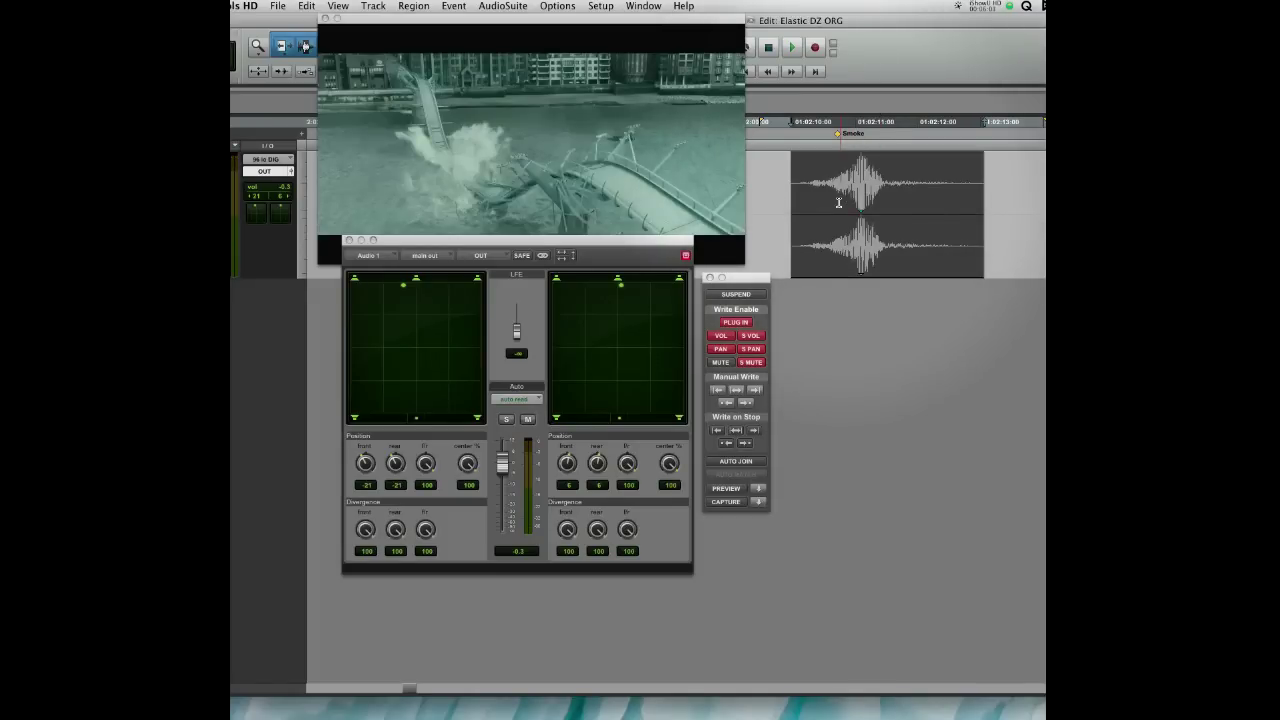
pyautogui.click(838, 200)
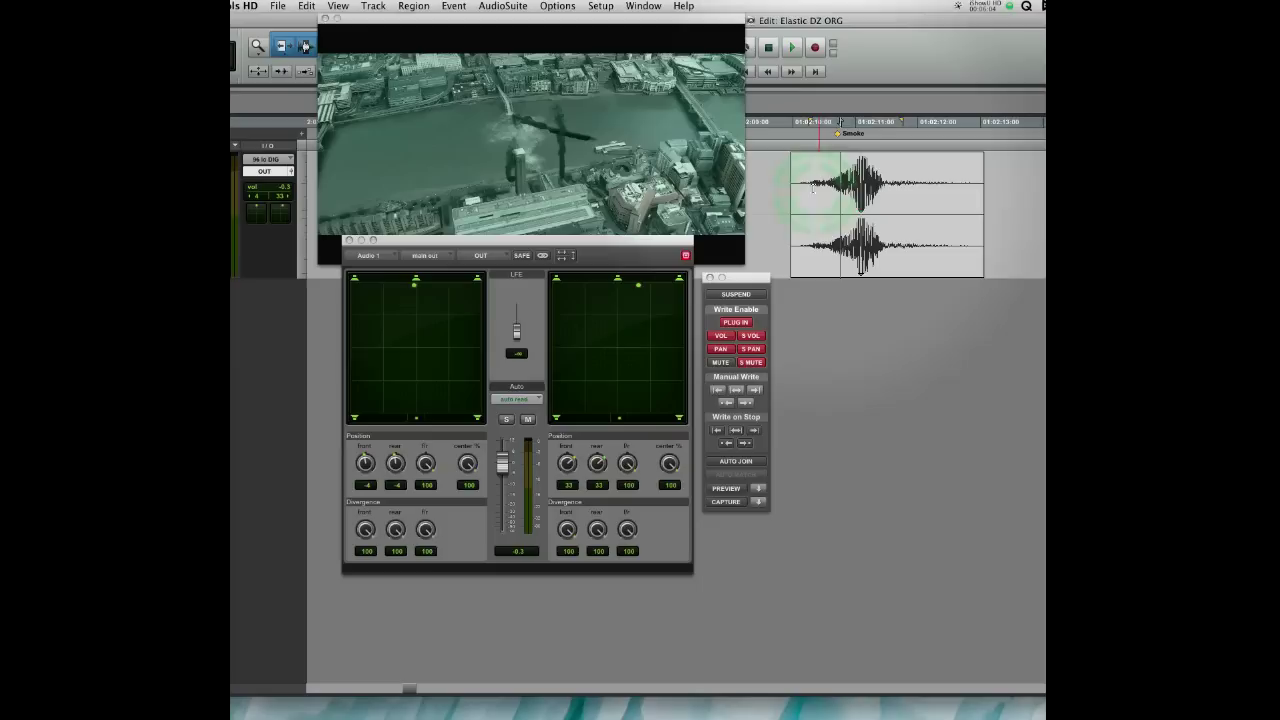
pyautogui.press('space')
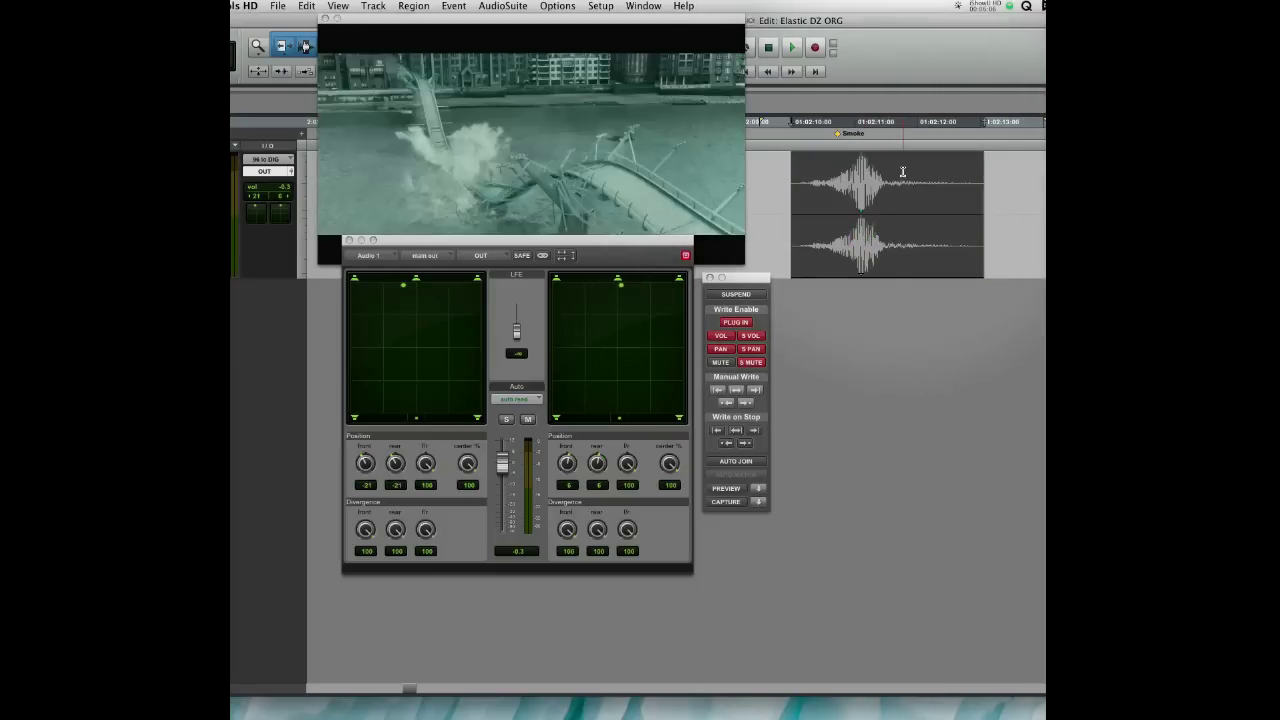
pyautogui.press('space')
pyautogui.press('space')
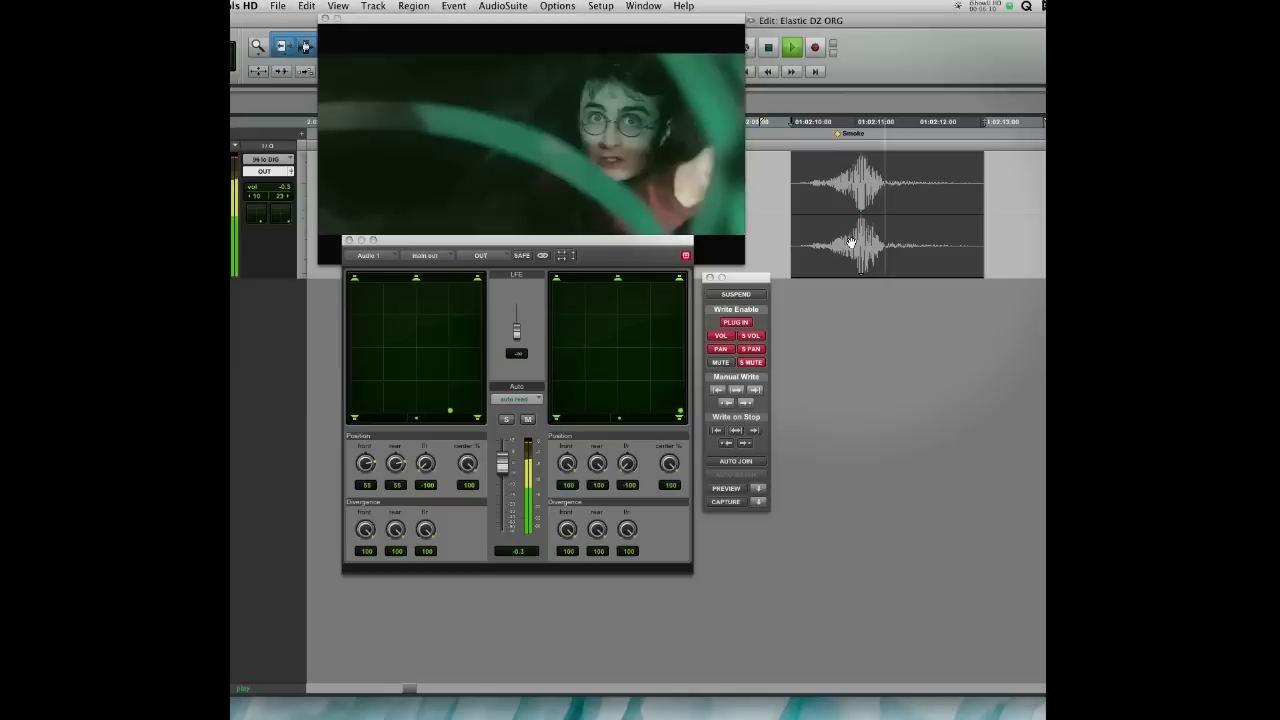
pyautogui.press('space')
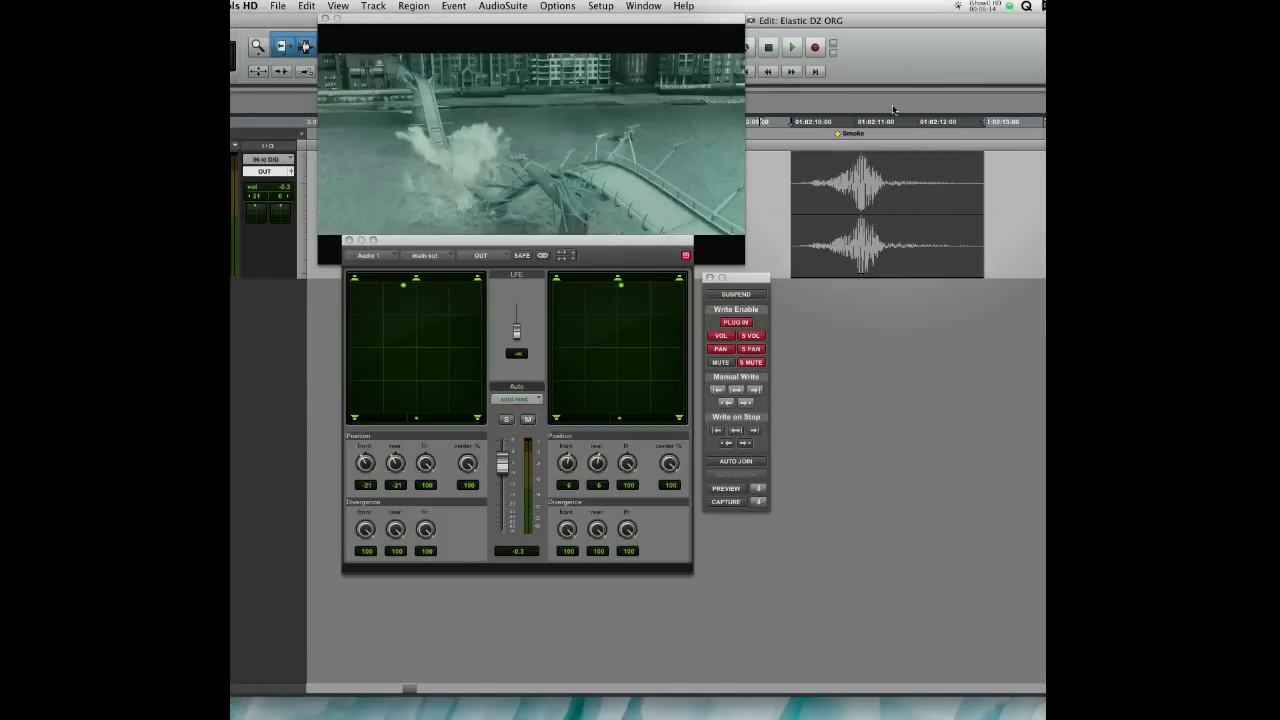
pyautogui.click(772, 181)
pyautogui.press('space')
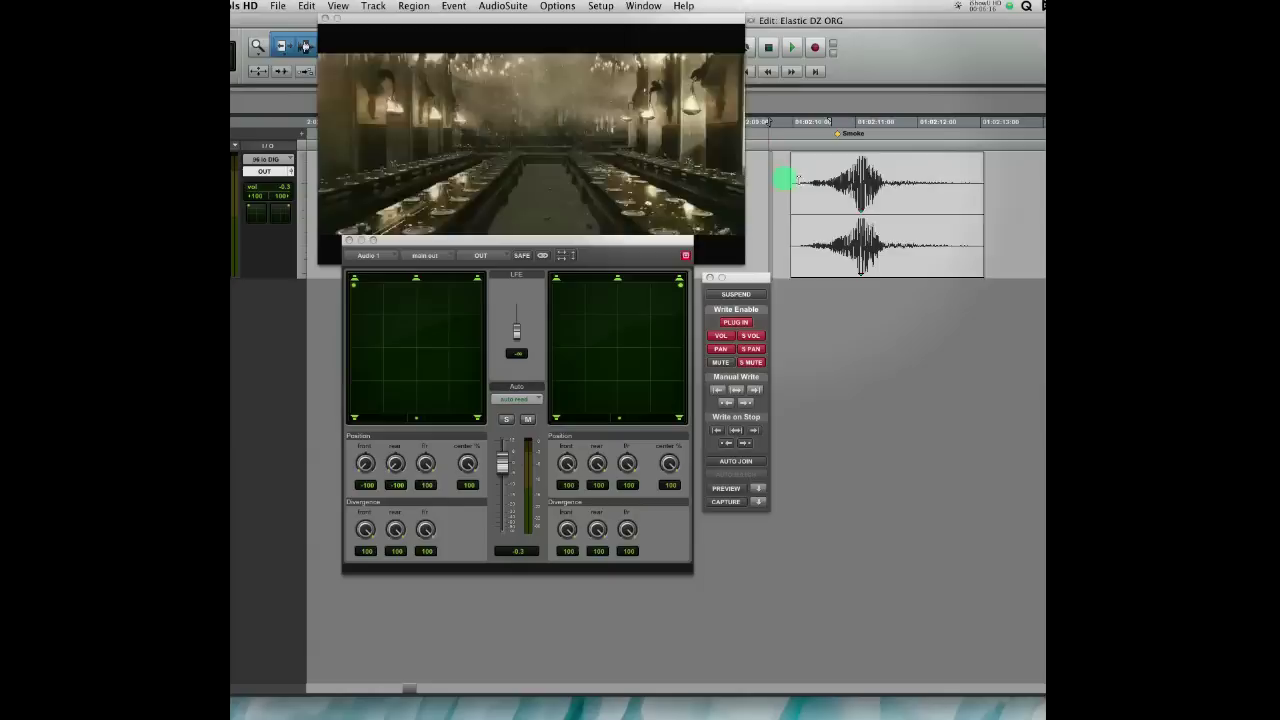